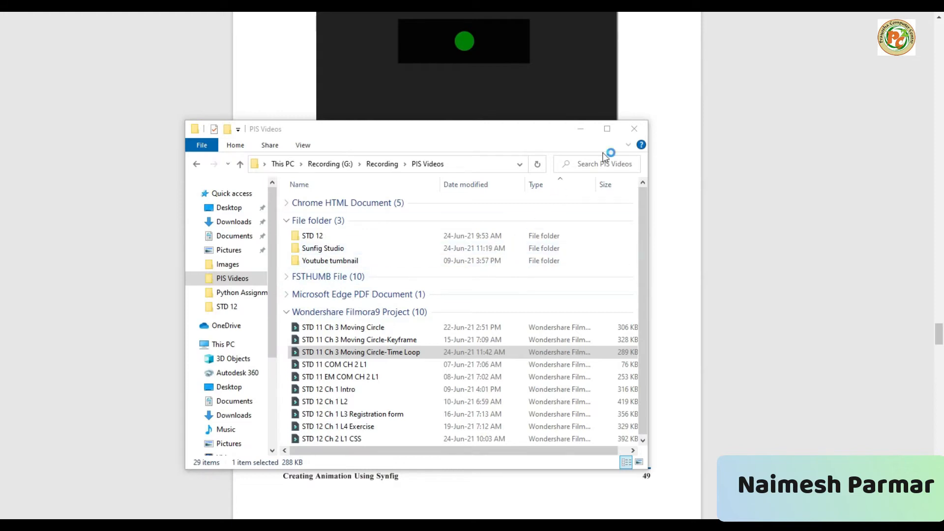
- Minimise the PIS Videos folder window and switch to the Synfig Studio window
left_click(581, 130)
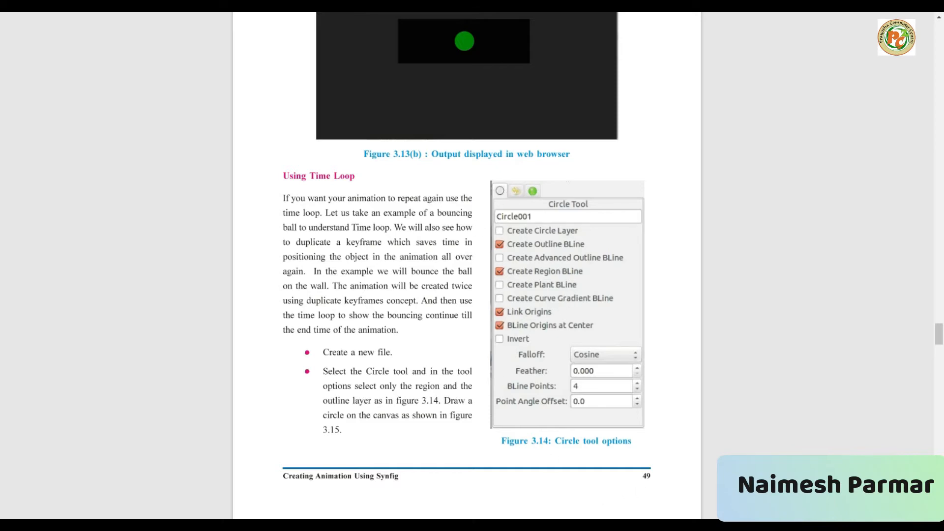
key("alt+Tab")
key("alt+Tab")
key("alt+Tab")
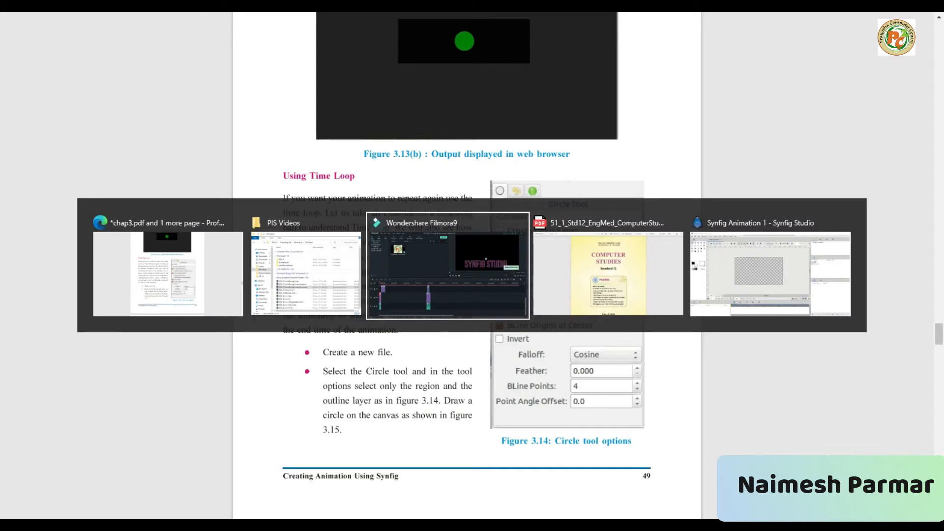
key("alt+Tab")
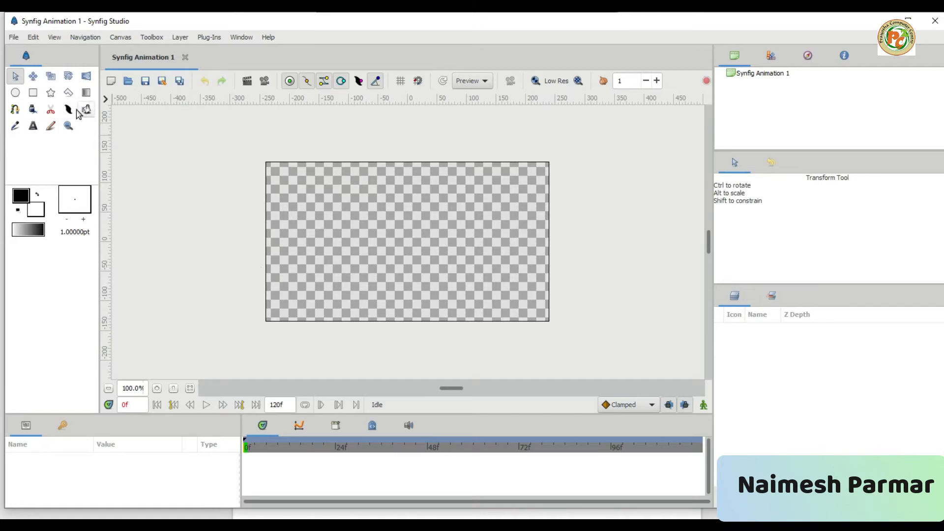
- Draw a rectangle covering the whole canvas and fill it with black
left_click(37, 95)
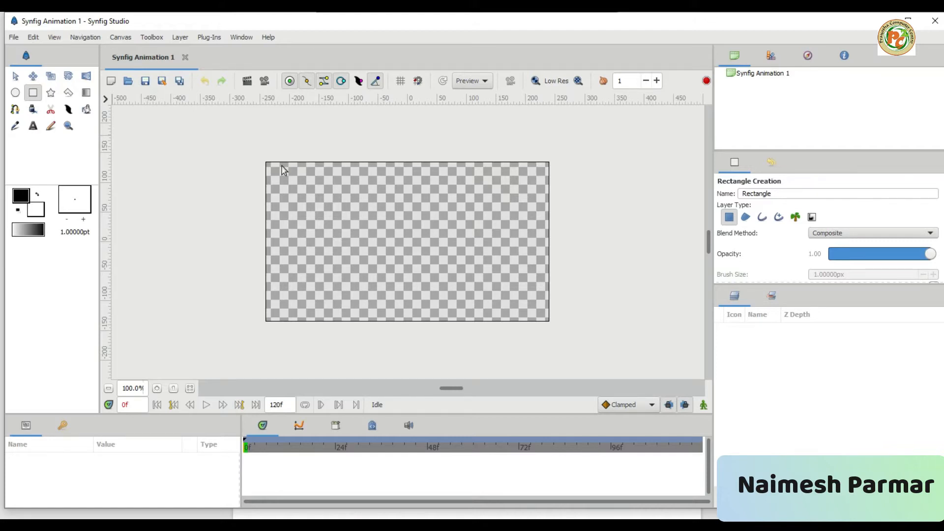
left_click_drag(266, 162, 561, 337)
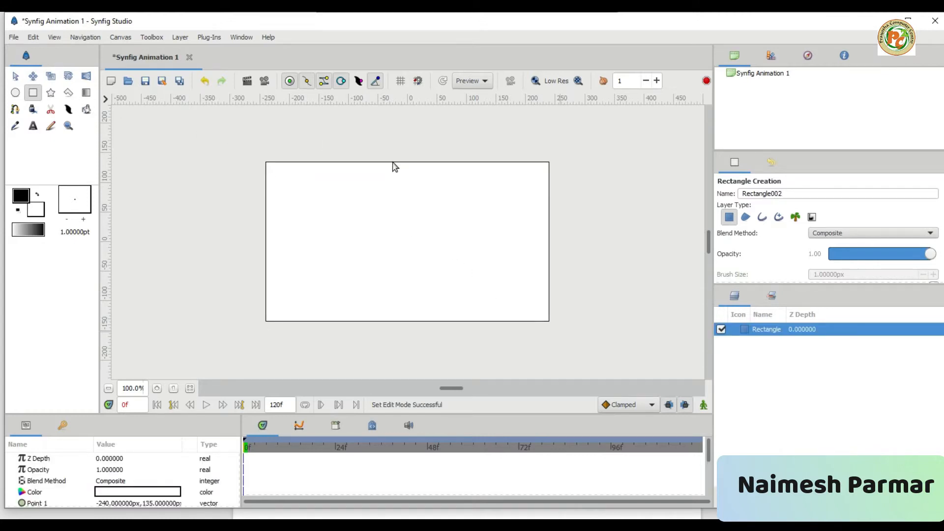
left_click(42, 211)
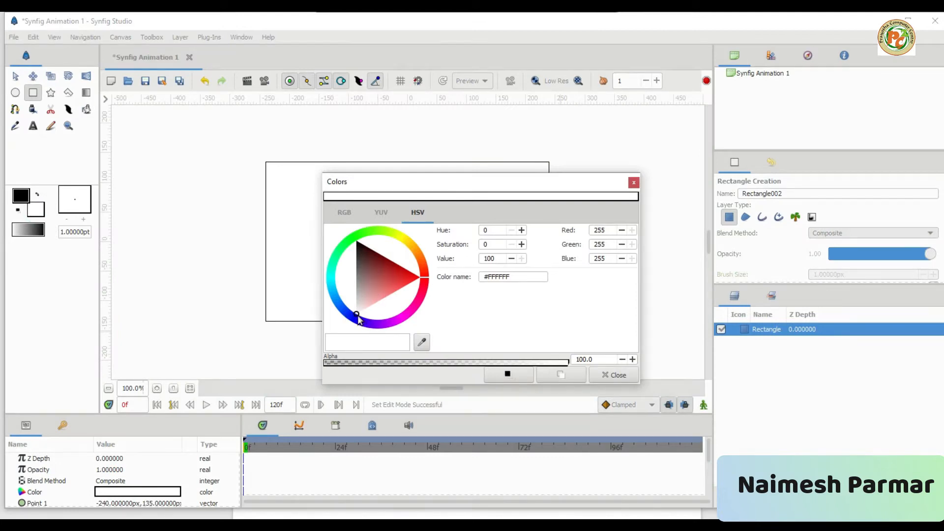
left_click(358, 243)
left_click(597, 374)
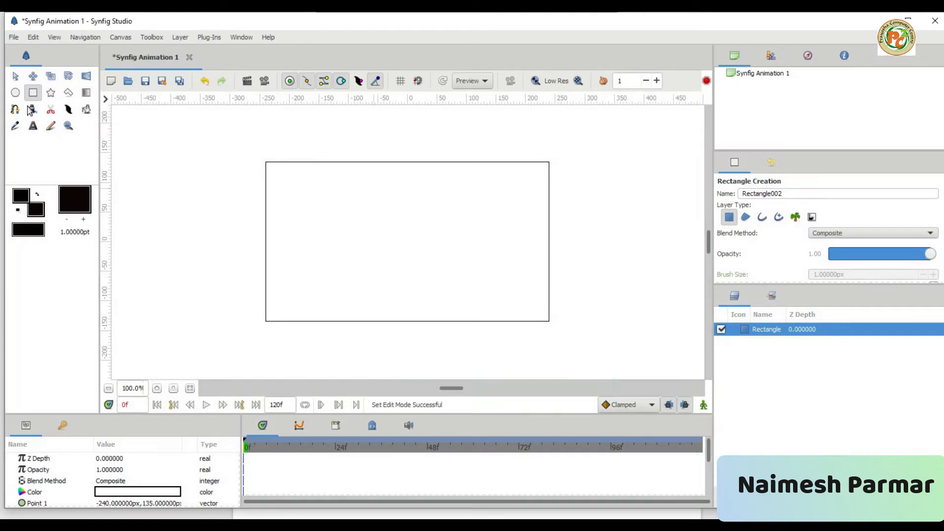
left_click(86, 109)
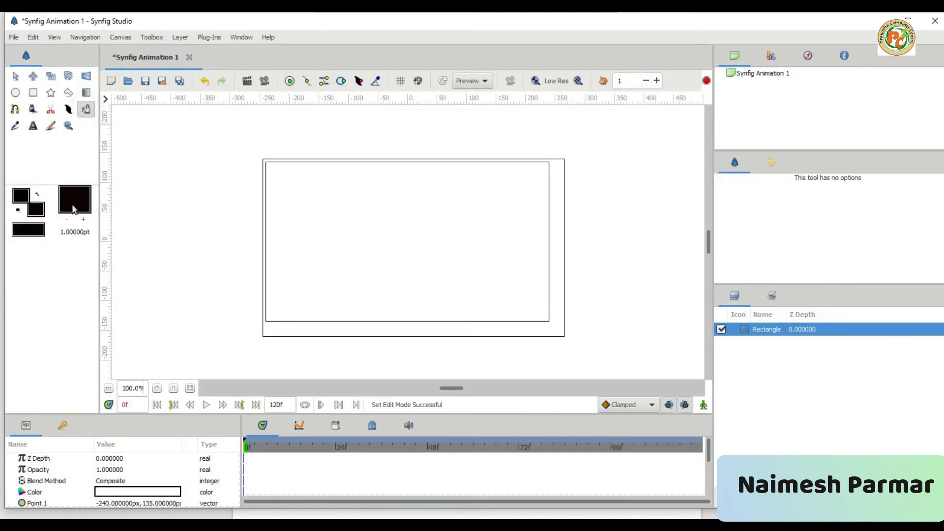
left_click(310, 215)
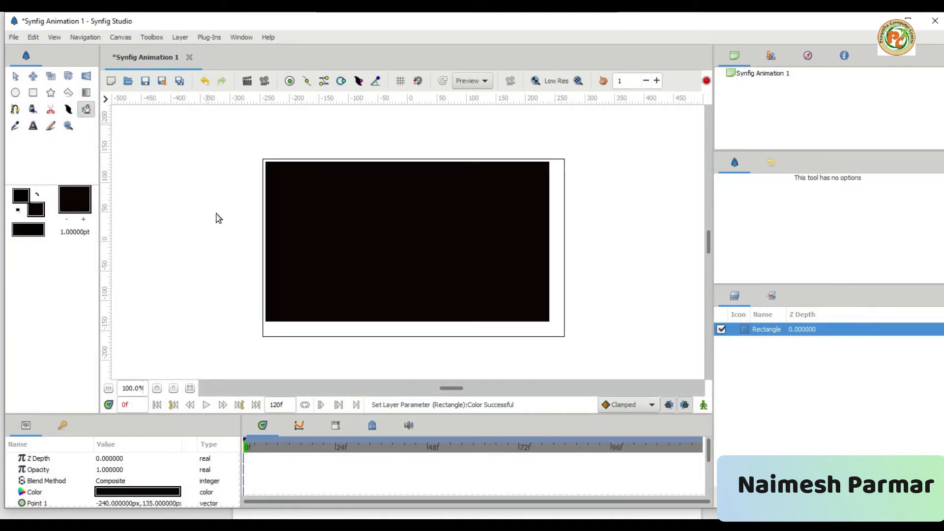
- Extend the black rectangle's upper-left corner slightly beyond the canvas corner and deselect the rectangle
left_click(15, 77)
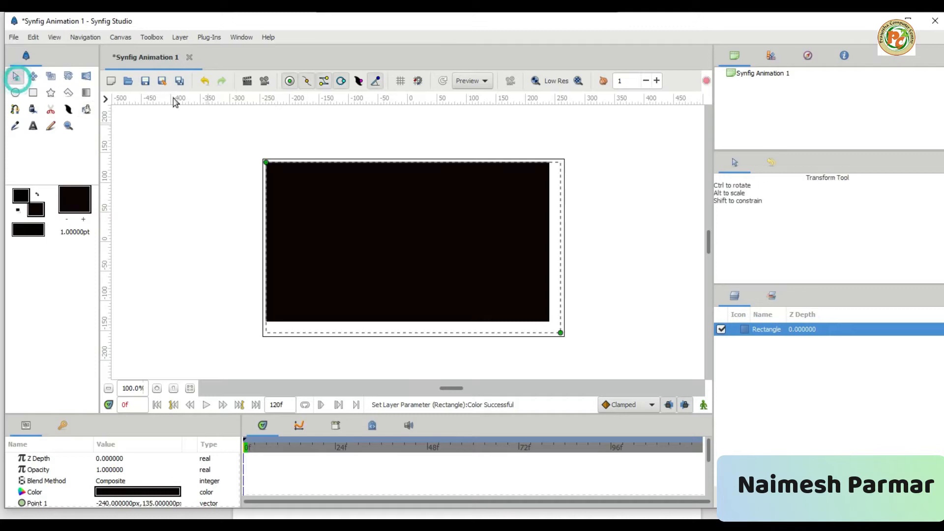
left_click_drag(266, 164, 260, 154)
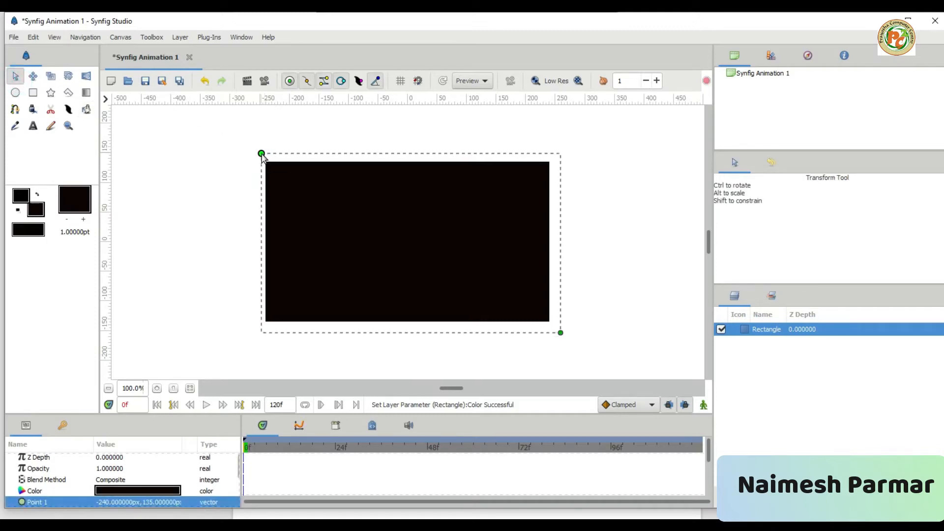
left_click(610, 234)
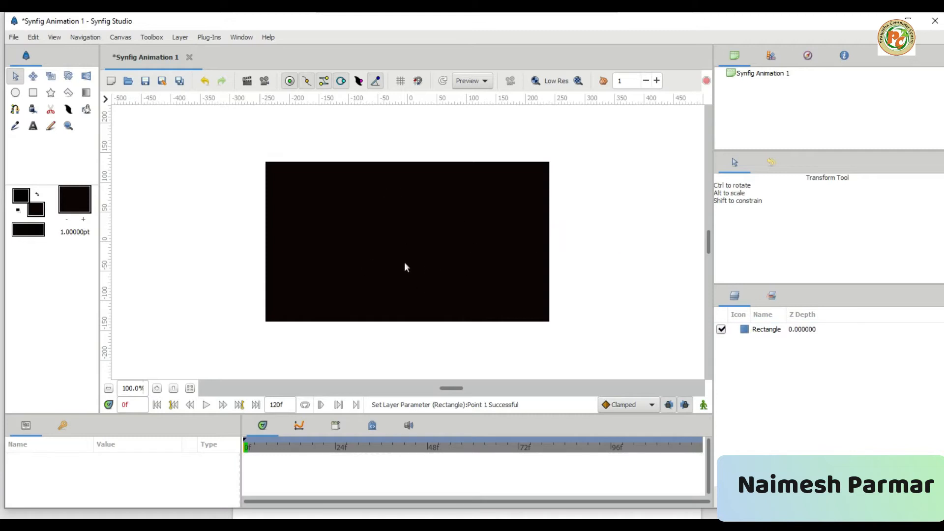
- Draw a blue (#1A21F0) circle about 27 px in radius and move it just inside the canvas's top edge, near -17, 105 px
left_click(17, 94)
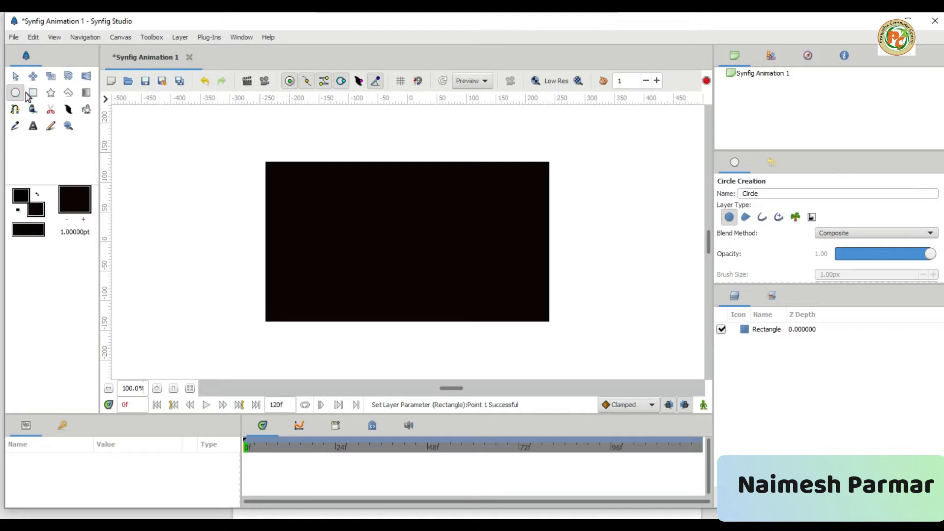
left_click(37, 212)
mouse_move(358, 244)
left_mouse_down()
mouse_move(421, 294)
mouse_move(385, 322)
mouse_move(351, 321)
mouse_move(359, 304)
left_mouse_up()
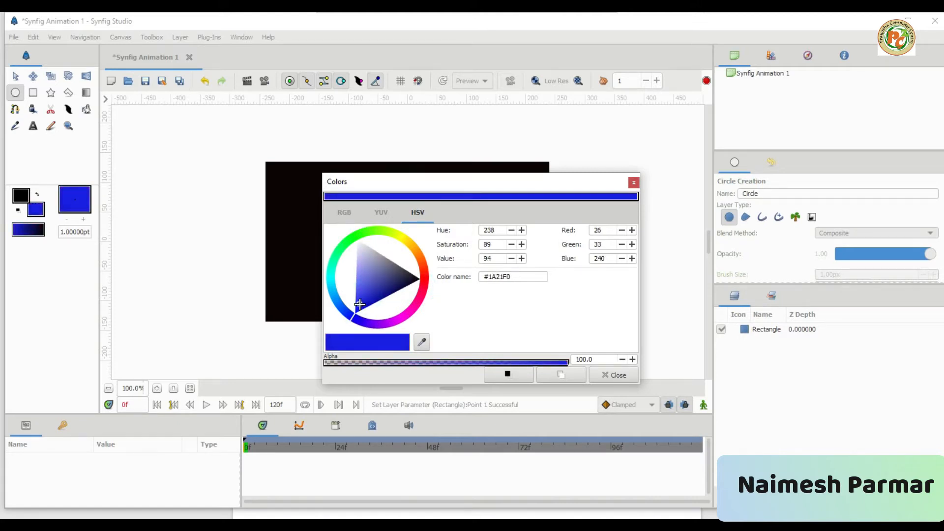
left_click(552, 378)
left_click(611, 378)
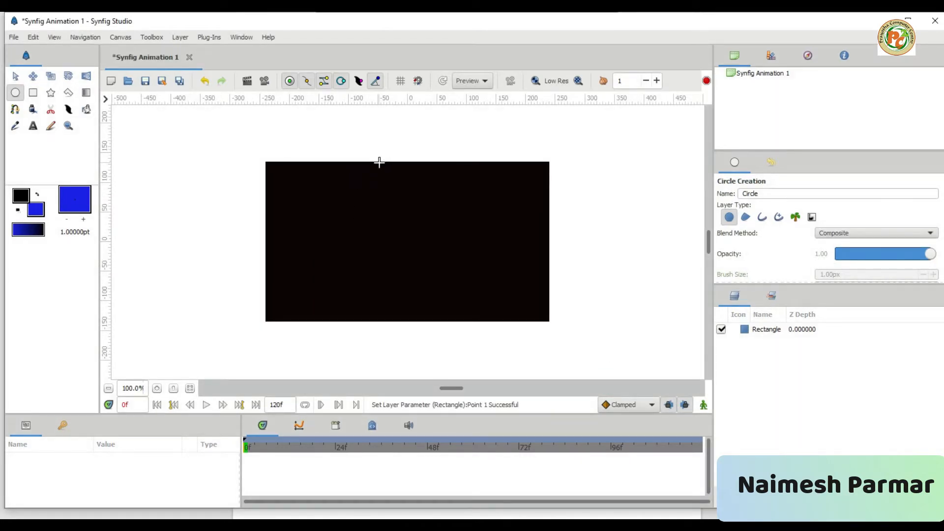
left_click_drag(378, 163, 395, 173)
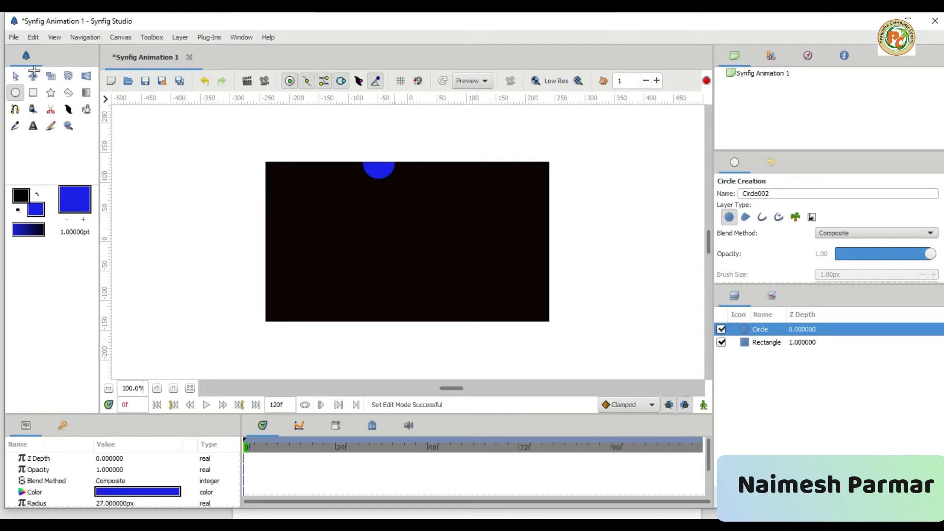
left_click(16, 75)
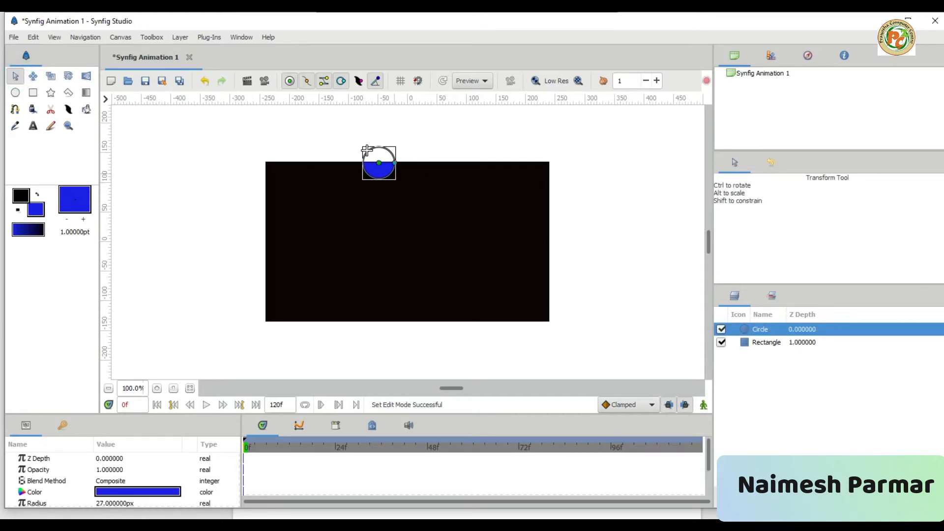
left_click_drag(379, 163, 398, 180)
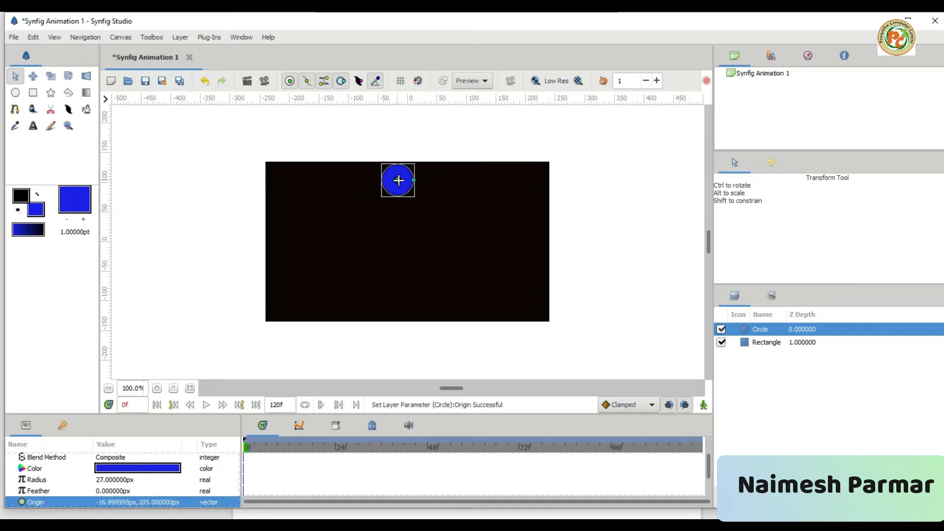
- Recolour the circle yellow (#FBF612) with the Fill tool and deselect it
left_click(35, 209)
left_click_drag(359, 305, 368, 269)
left_click(404, 239)
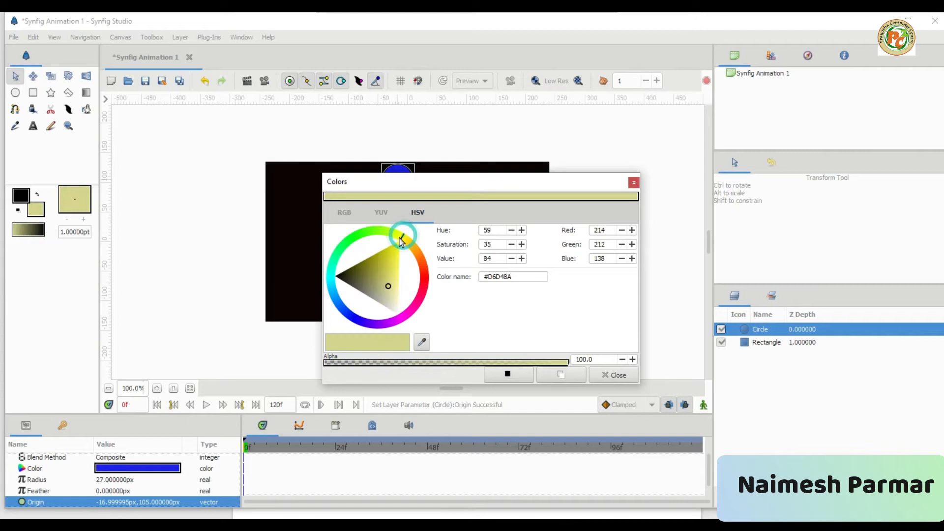
left_click(391, 256)
left_click_drag(392, 256, 398, 247)
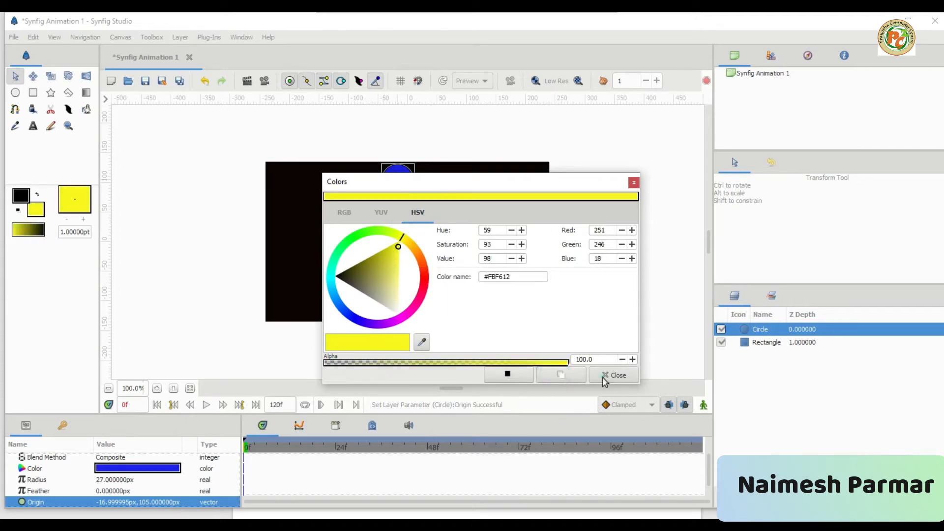
left_click(559, 375)
left_click(86, 109)
left_click(400, 179)
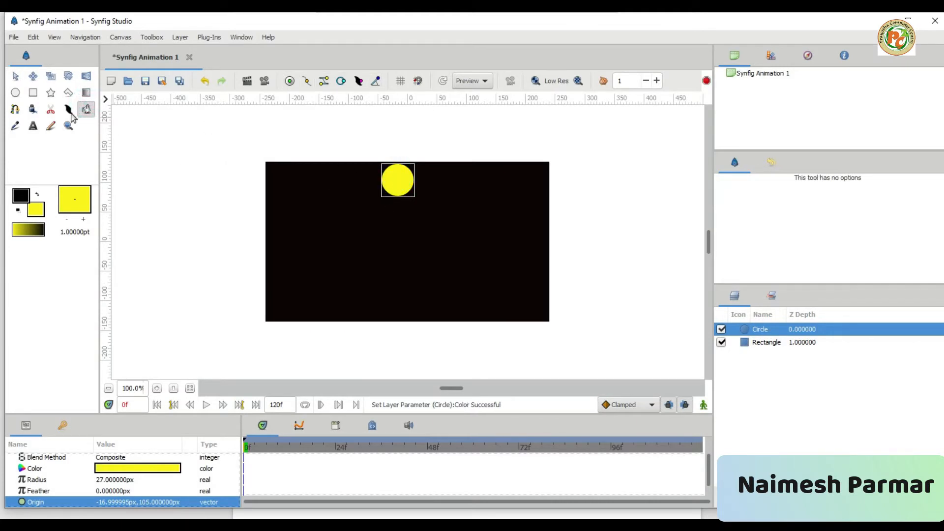
left_click(15, 76)
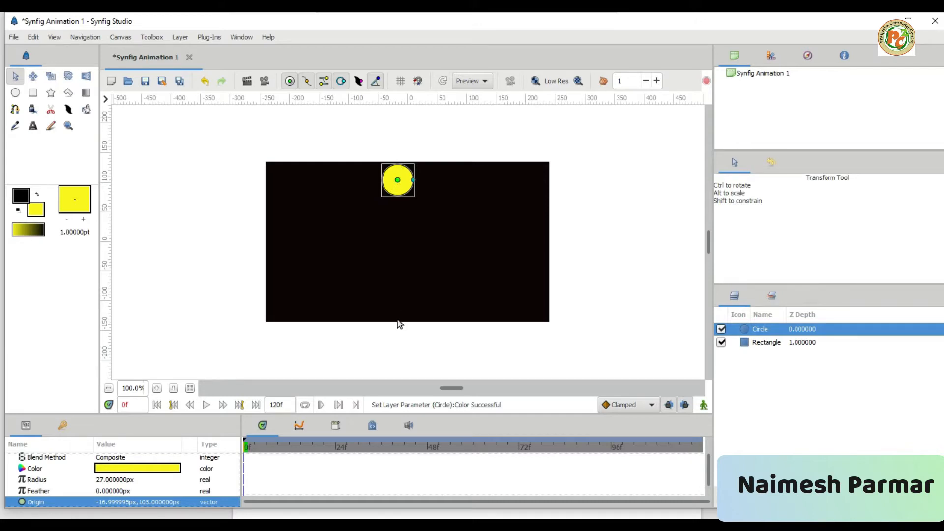
left_click(588, 326)
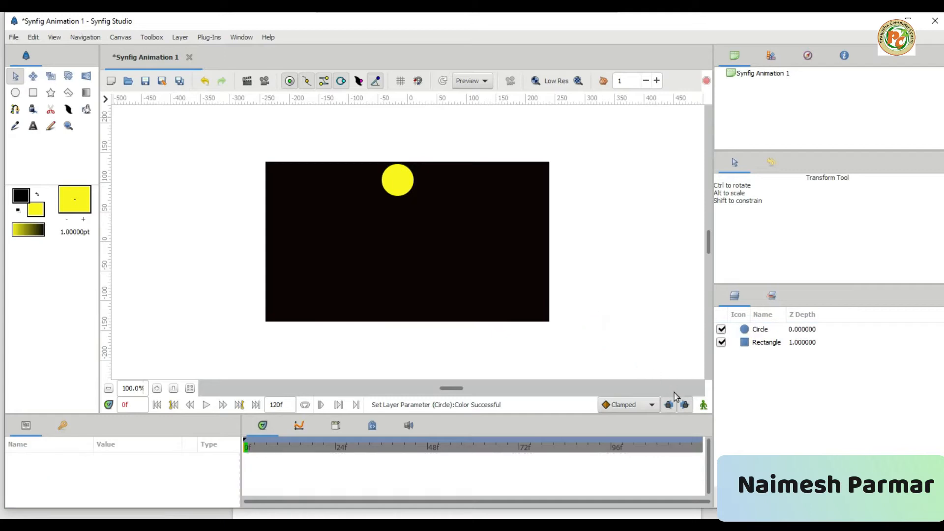
- Turn on animate editing mode and shift the circle slightly left at frame 0, to an origin of about -21, 105 px
left_click(703, 405)
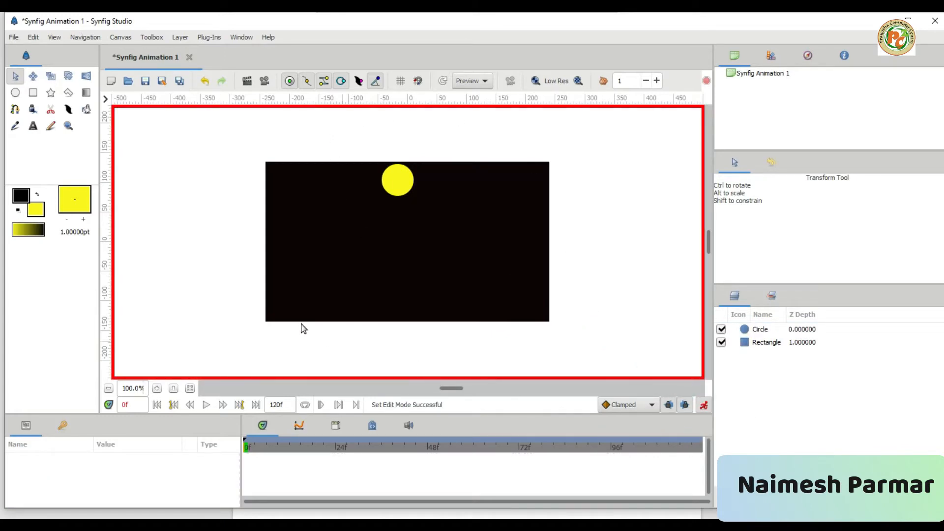
left_click(131, 404)
left_click_drag(132, 404, 108, 404)
left_click(408, 181)
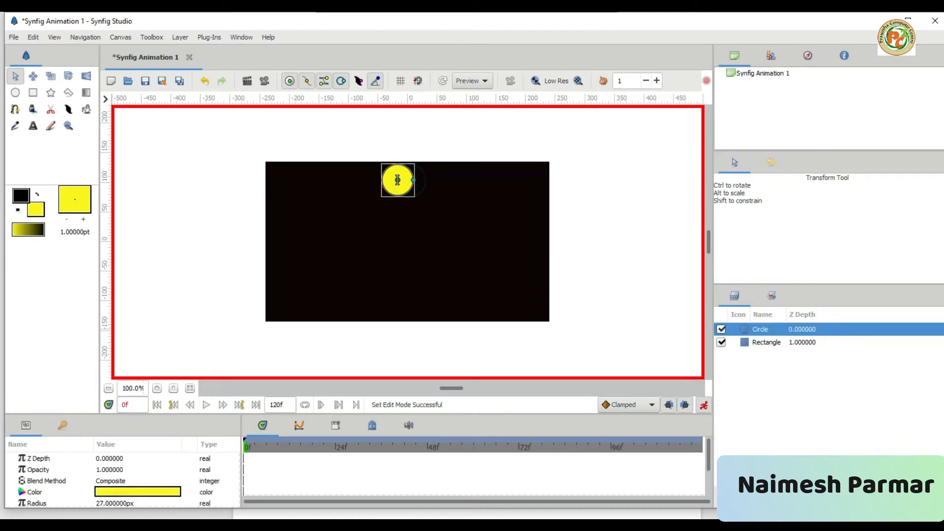
left_click(398, 180)
left_click_drag(397, 180, 395, 180)
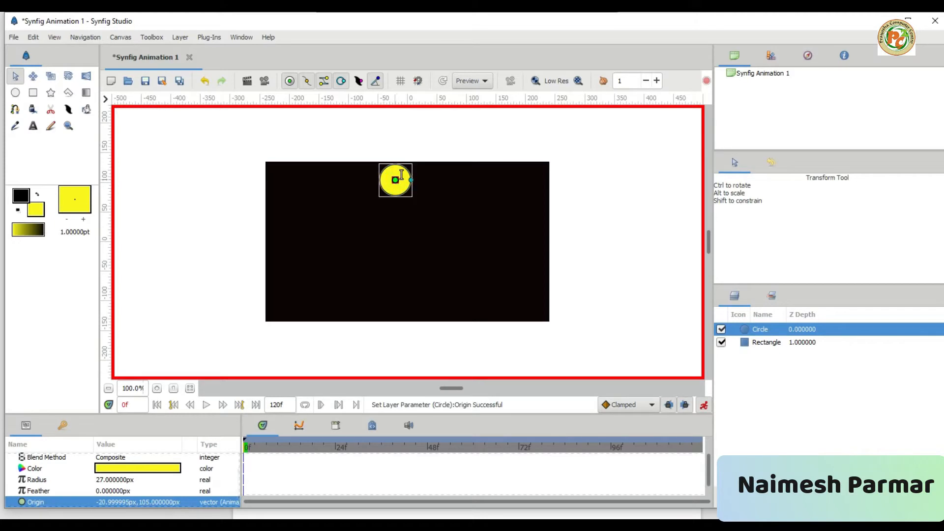
- Set the current time to 12f and add a keyframe there
left_click(62, 426)
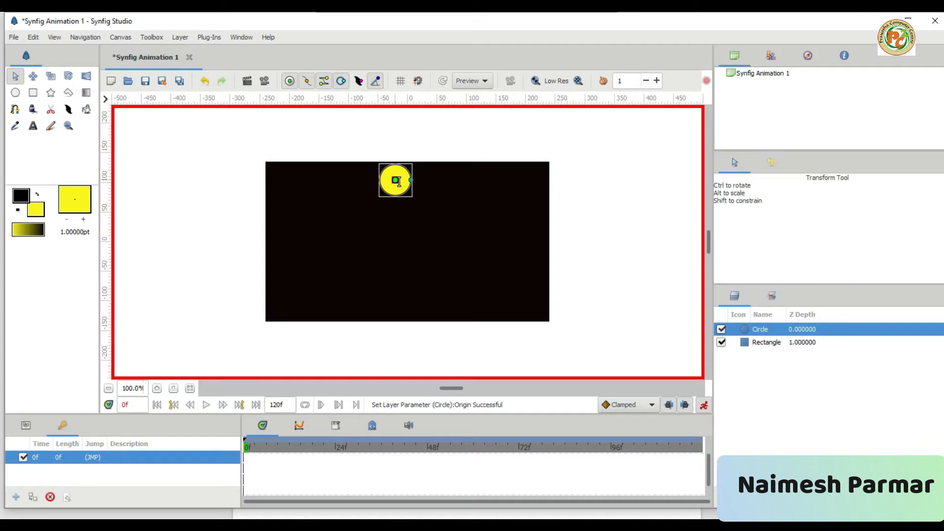
left_click(138, 404)
type("1")
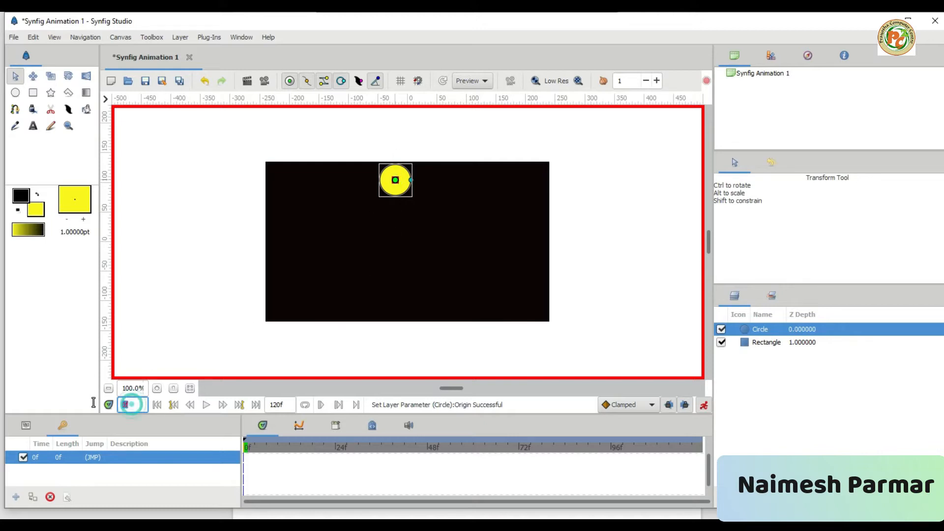
type("2f")
key("Return")
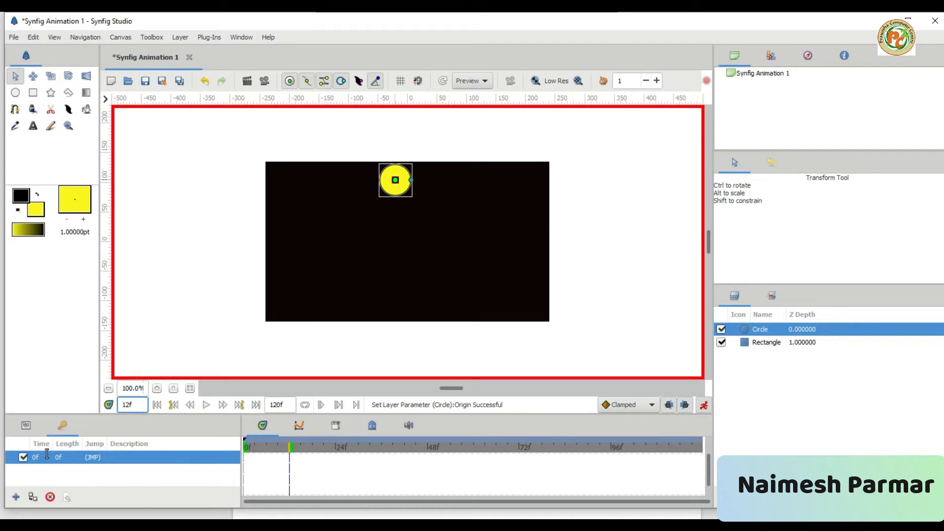
left_click(16, 494)
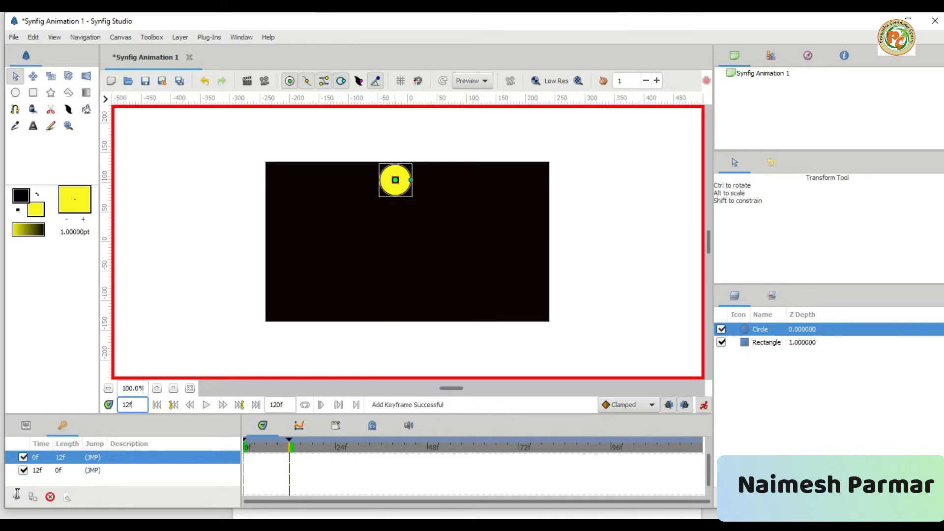
left_click(38, 471)
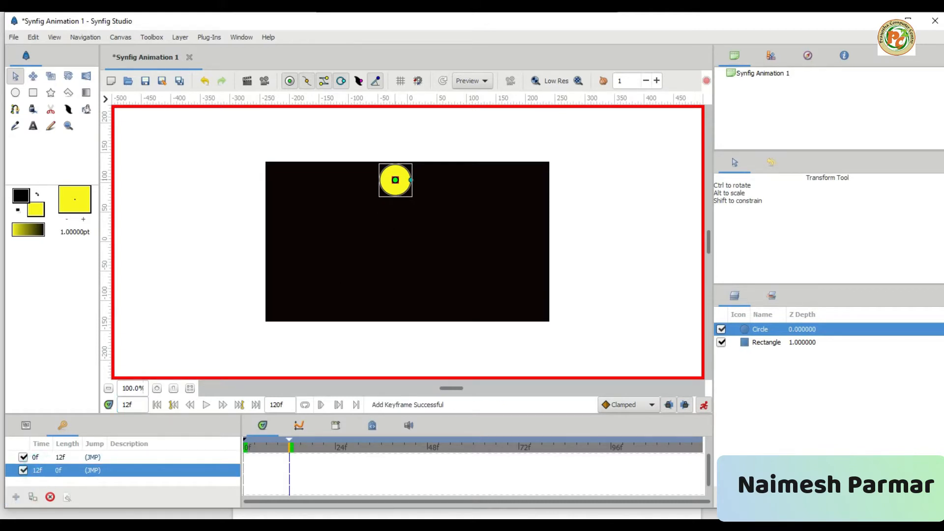
- Move the circle straight down to the canvas's bottom edge at frame 12 and select the 12f keyframe
left_click(74, 457)
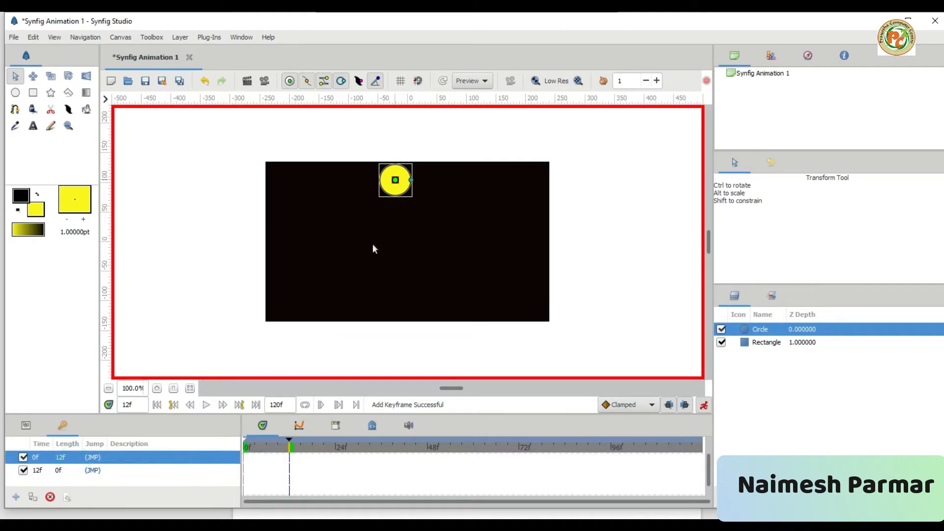
left_click(395, 180)
left_click_drag(395, 180, 395, 226)
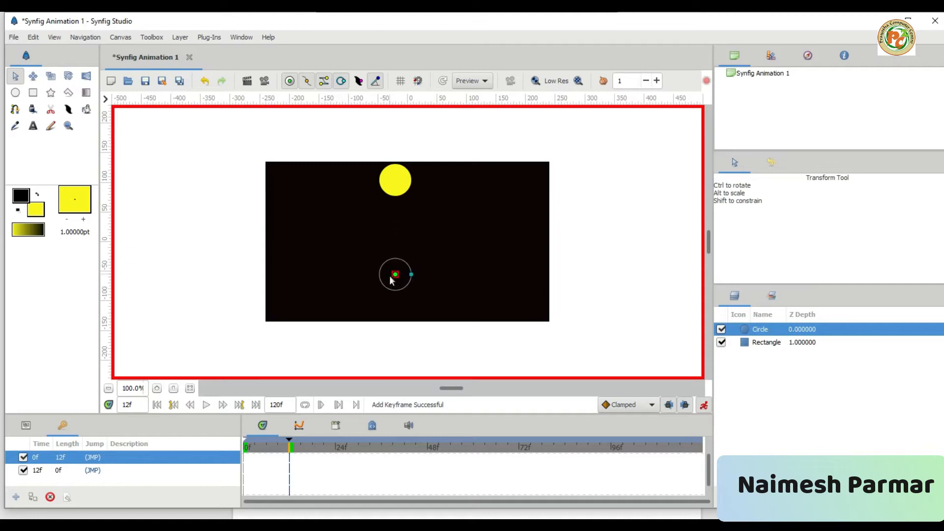
left_click_drag(386, 305, 387, 306)
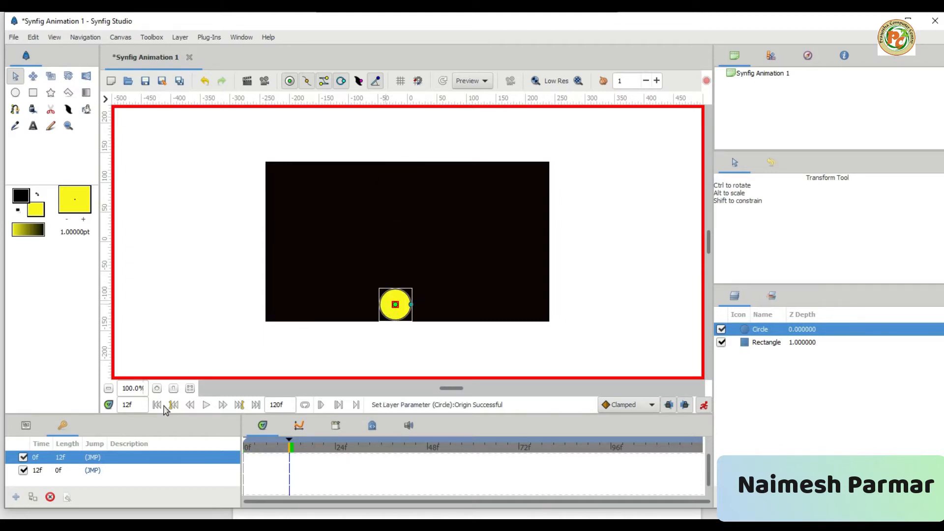
left_click(79, 470)
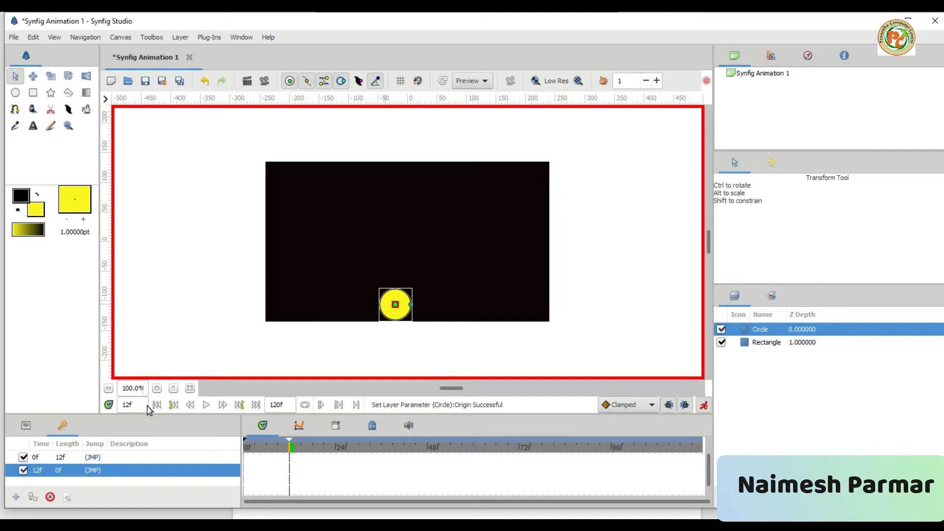
- Move the circle straight up to the canvas's top edge at frame 24 and turn off animate editing mode
double_click(132, 405)
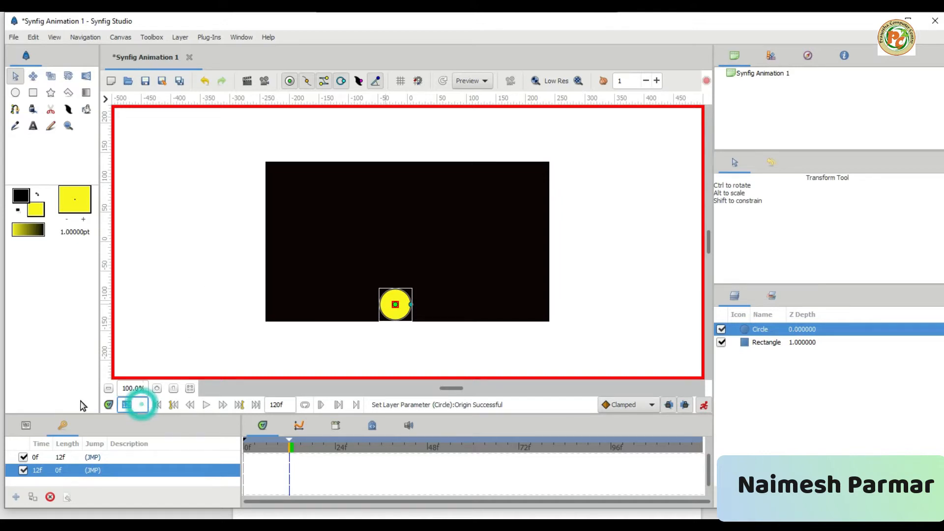
type("2")
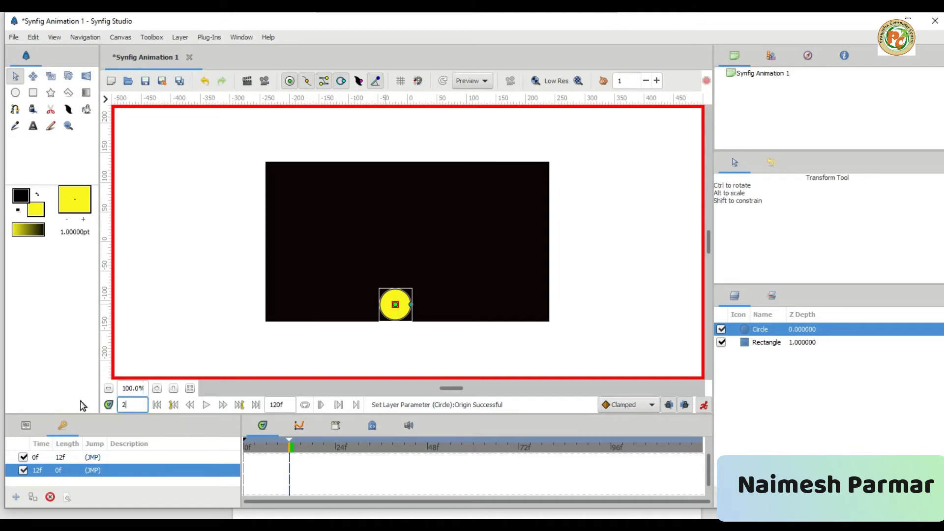
type("4f")
key("Return")
left_click_drag(397, 308, 407, 182)
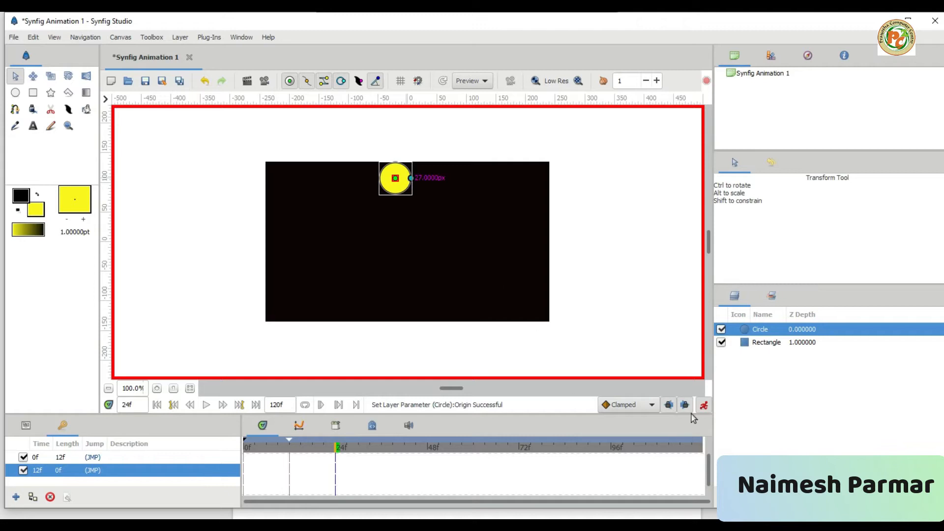
left_click(704, 406)
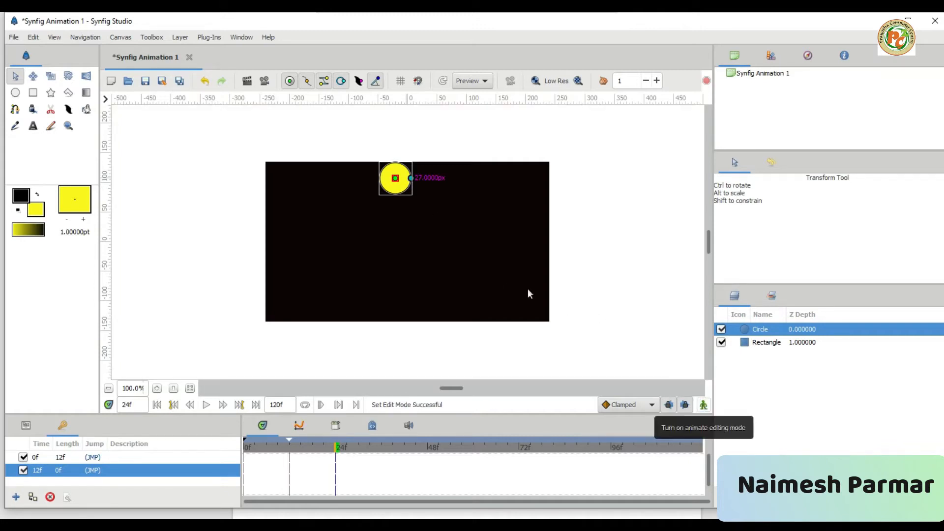
- Generate a preview of the circle's down-and-up movement, play it and close the preview
left_click(105, 97)
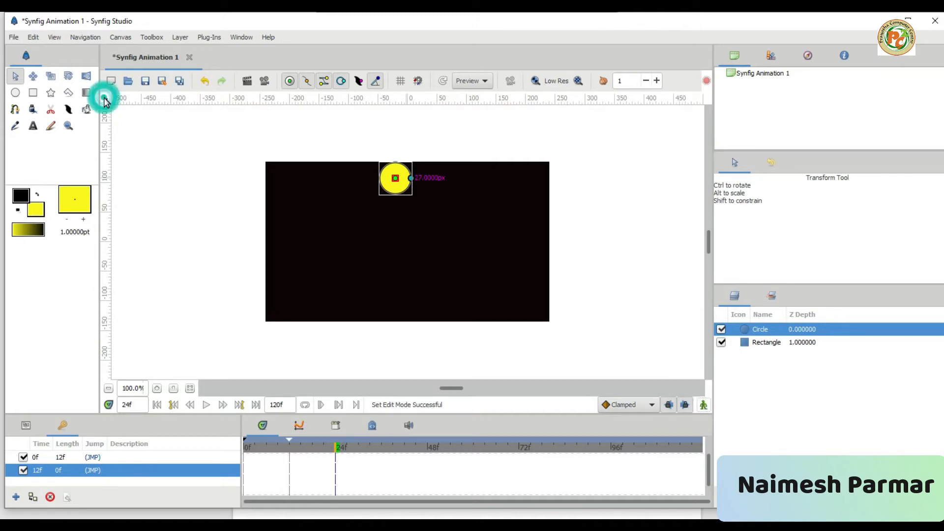
left_click(104, 97)
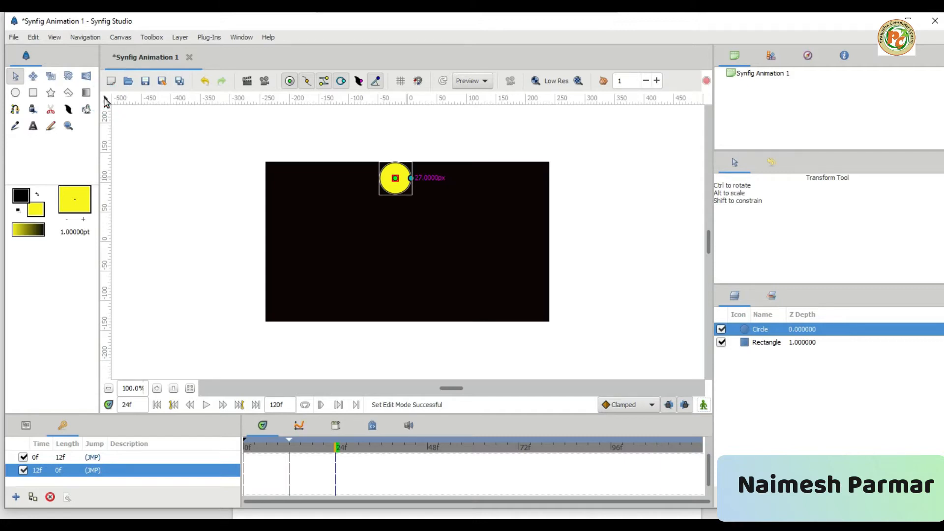
left_click(106, 100)
mouse_move(131, 107)
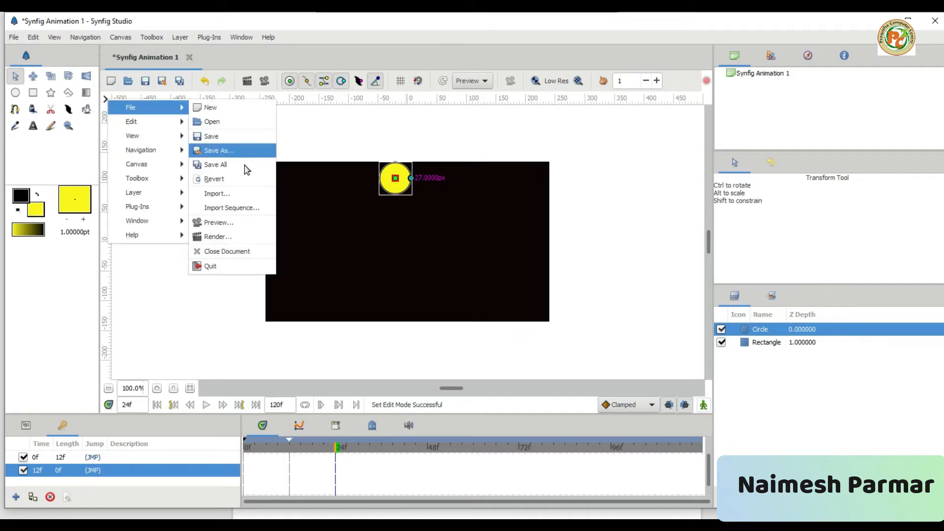
left_click(242, 220)
left_click(210, 190)
left_click(107, 393)
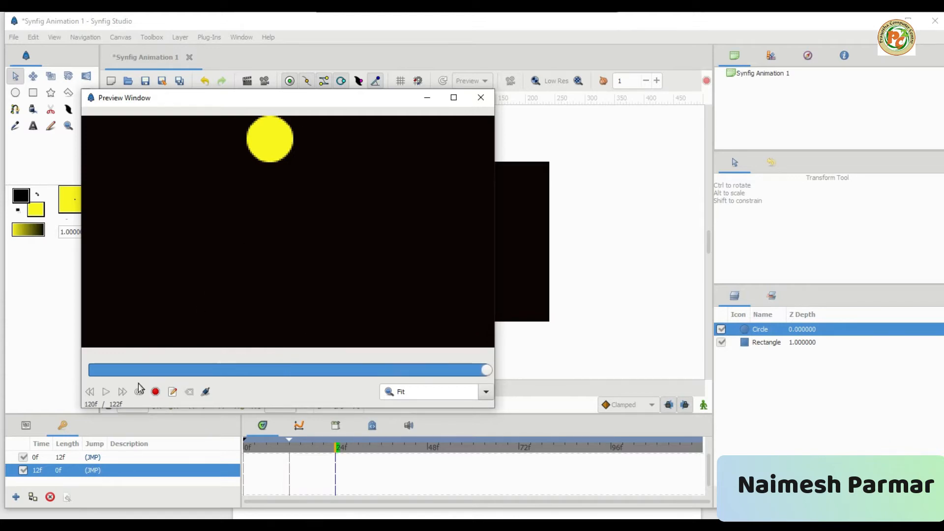
left_click(106, 392)
left_click(489, 97)
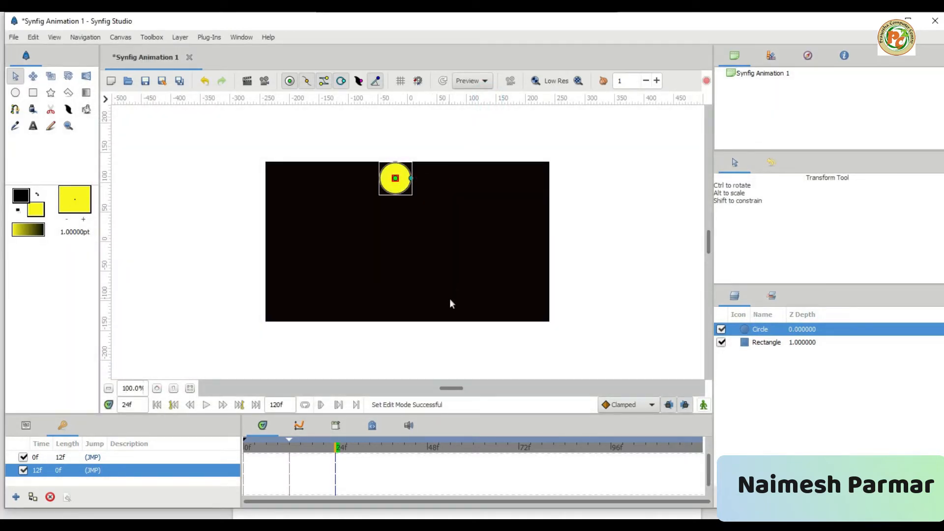
- Add a Time Loop layer above the Circle layer
right_click(766, 334)
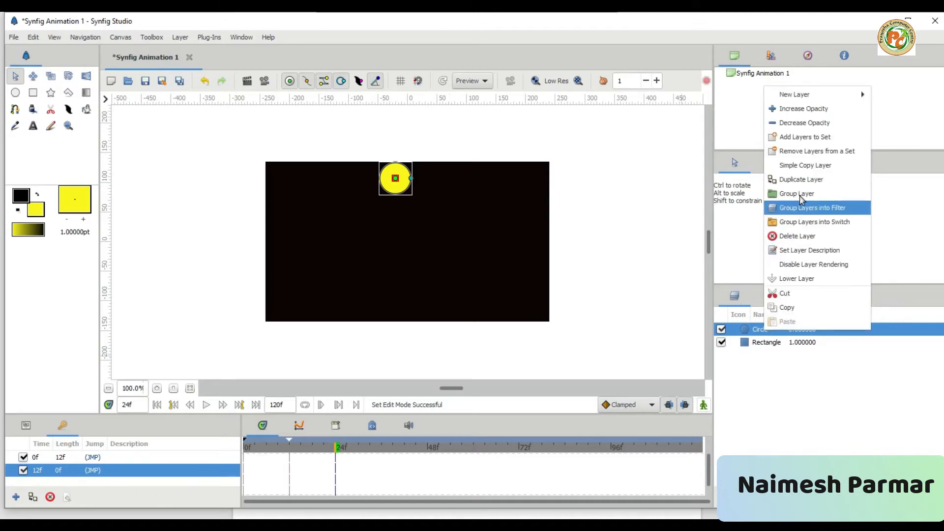
mouse_move(810, 98)
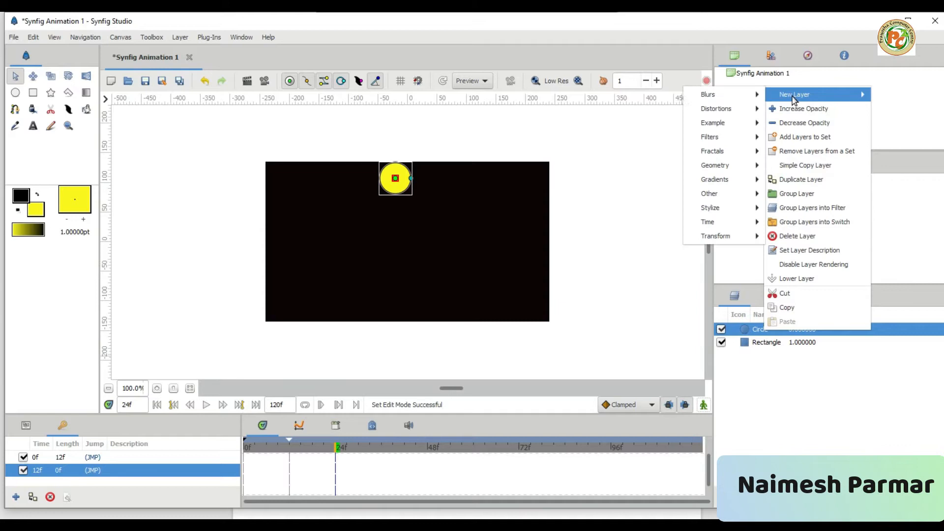
mouse_move(717, 195)
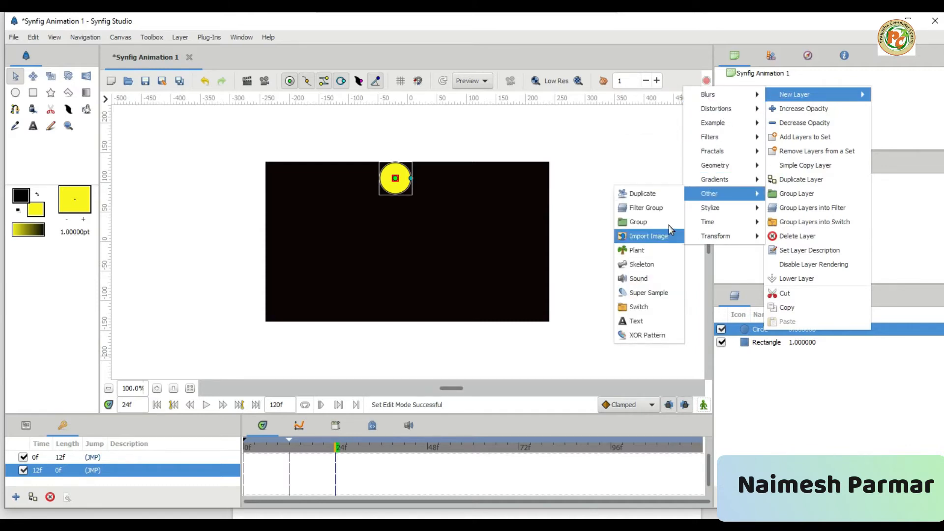
mouse_move(759, 173)
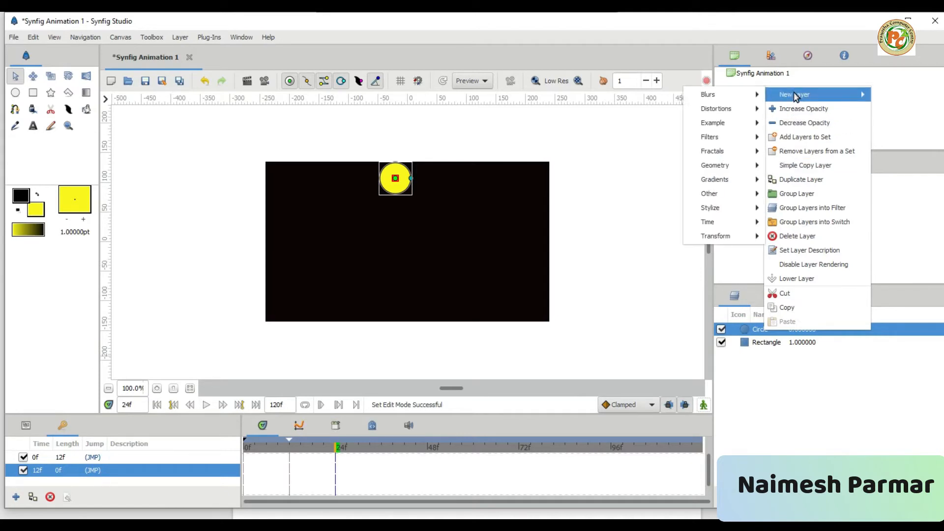
mouse_move(719, 229)
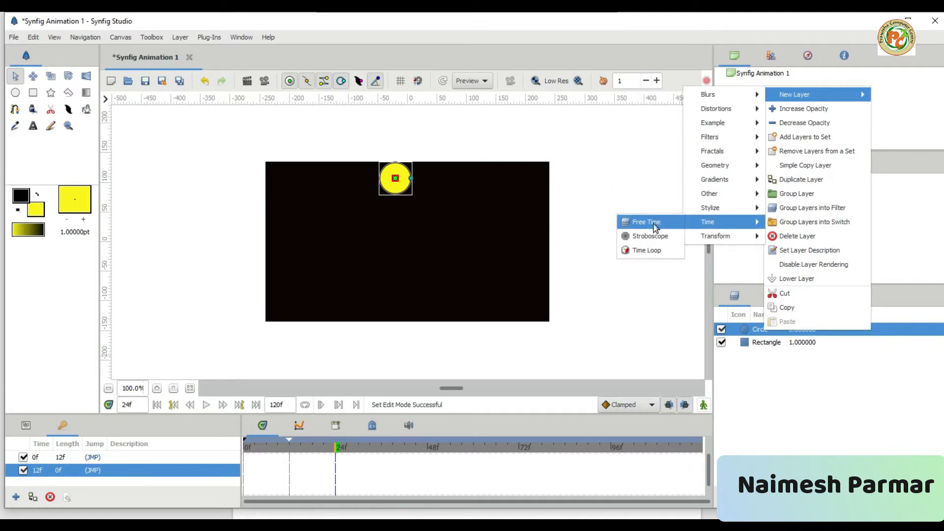
left_click(636, 253)
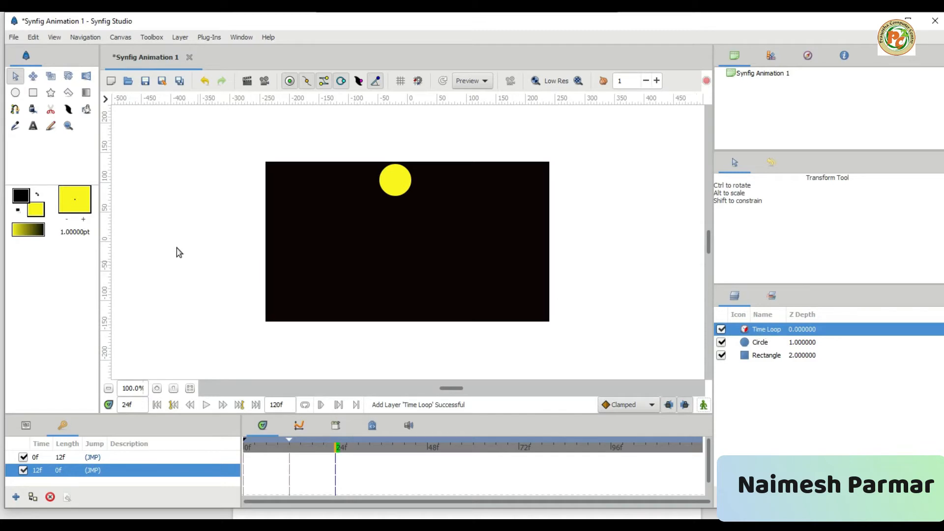
- Generate a new preview of the animation with the Time Loop layer, play it and close it
left_click(105, 98)
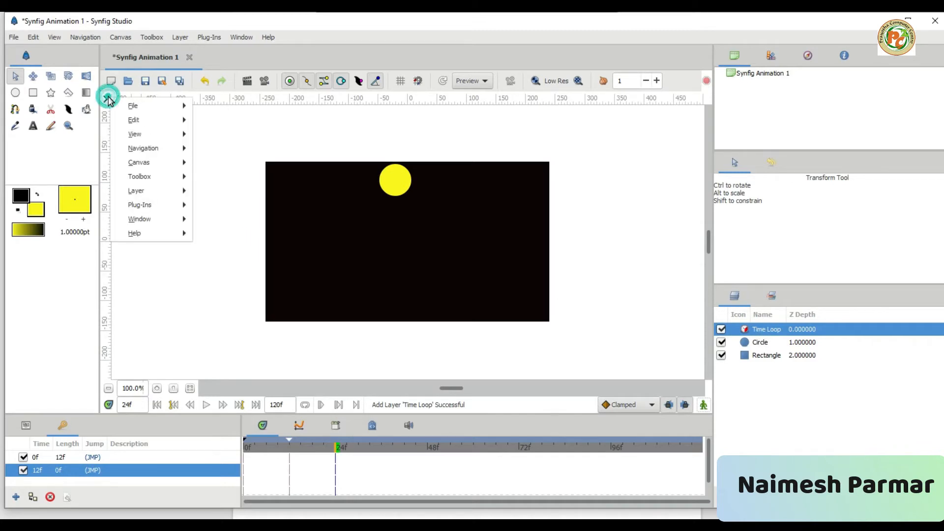
mouse_move(132, 105)
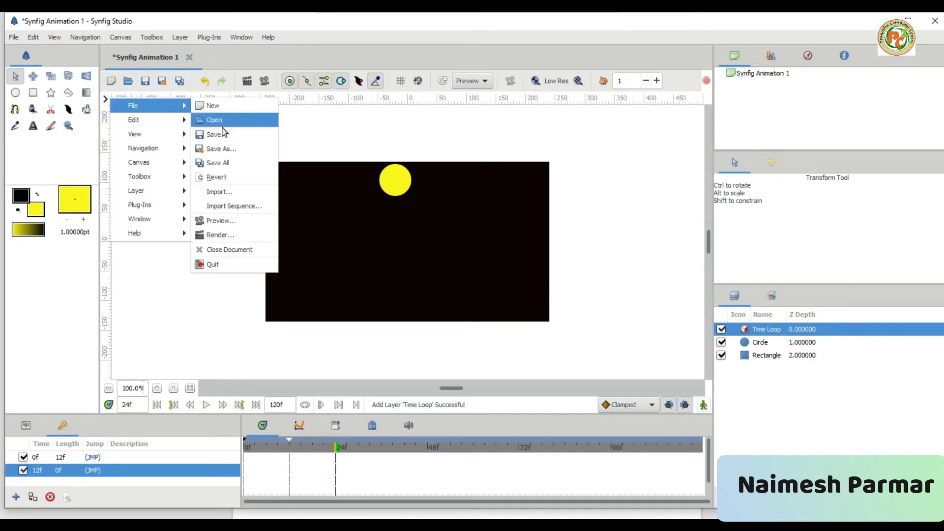
left_click(222, 223)
left_click(212, 191)
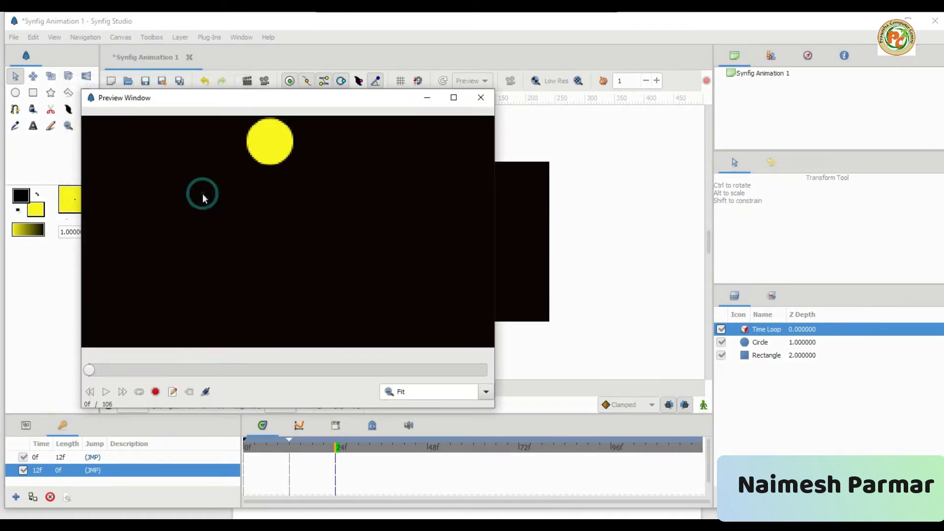
left_click(106, 392)
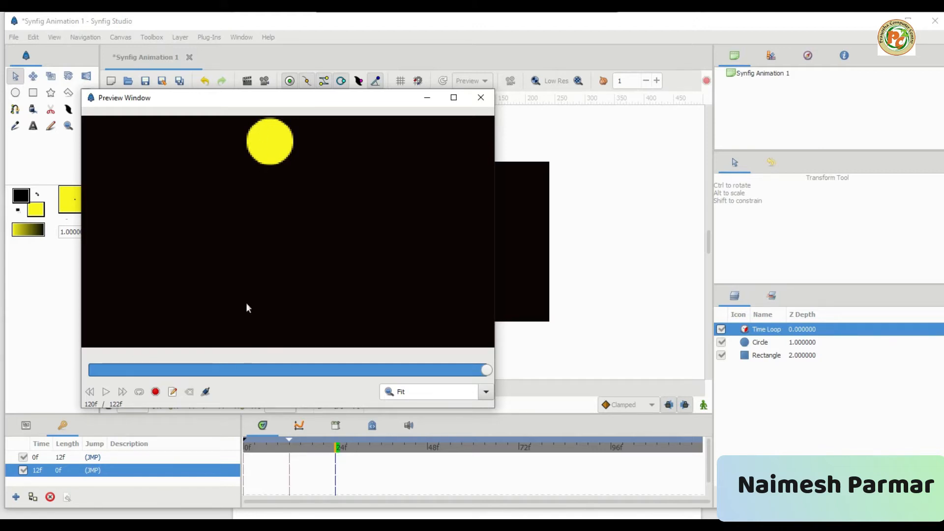
left_click(489, 103)
- Open the render settings for the animation and set the target format to gif
key("ctrl+s")
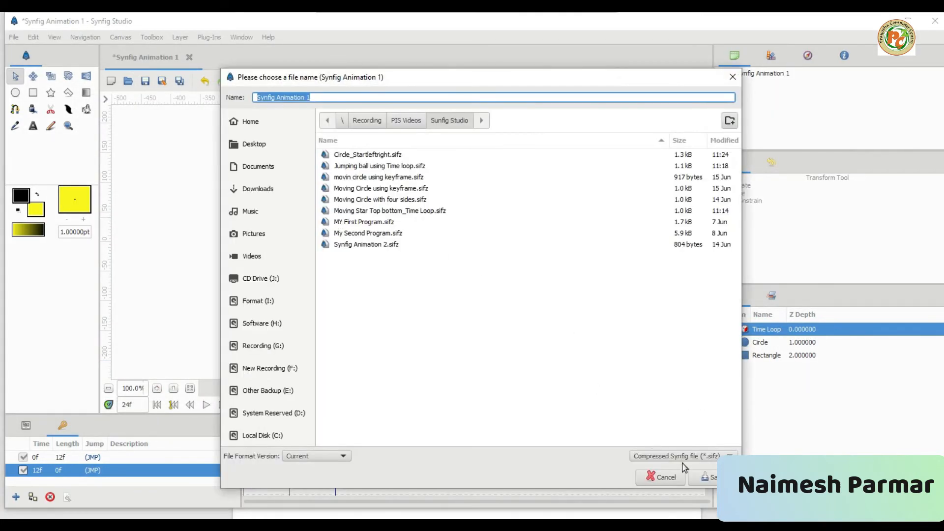
left_click(665, 477)
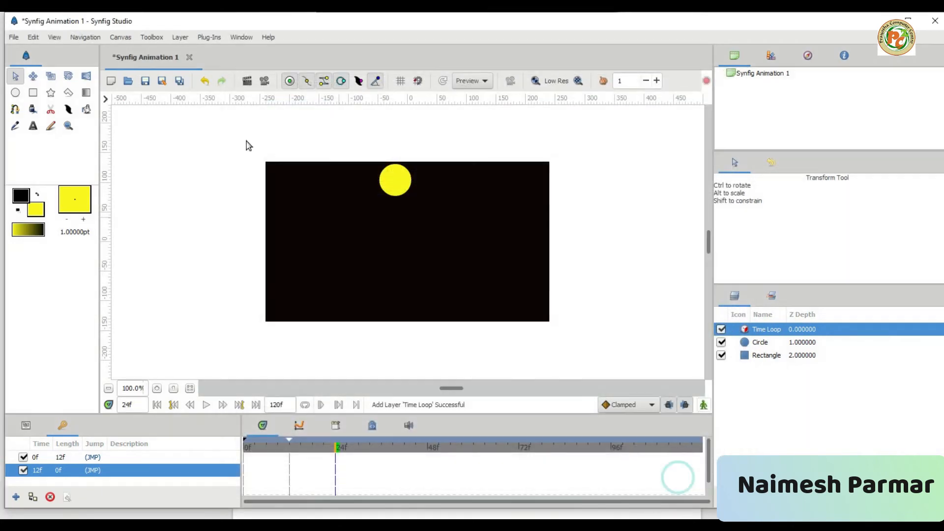
left_click(105, 98)
mouse_move(147, 106)
left_click(236, 235)
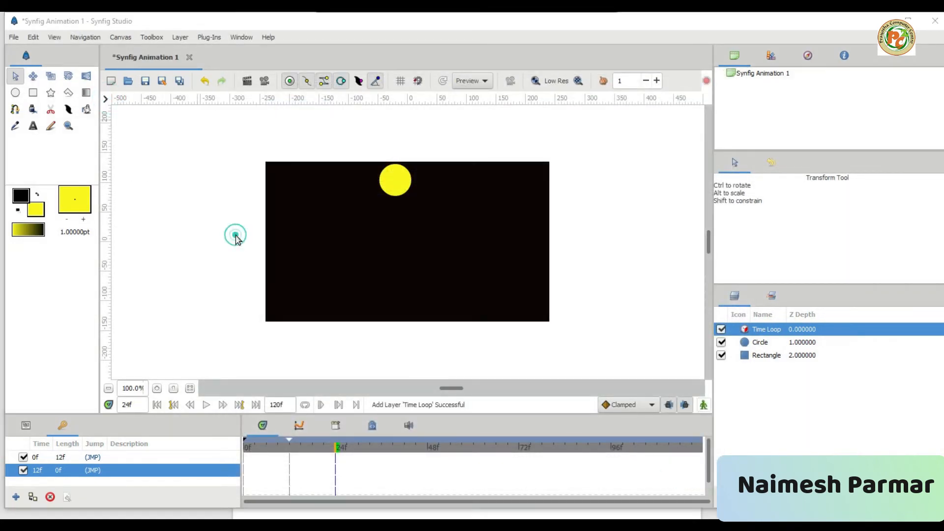
left_click(517, 168)
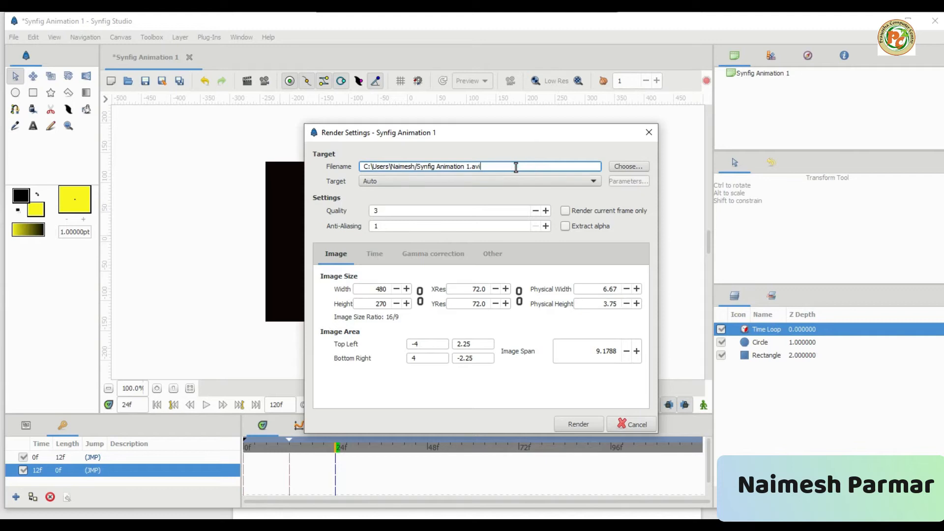
left_click(387, 182)
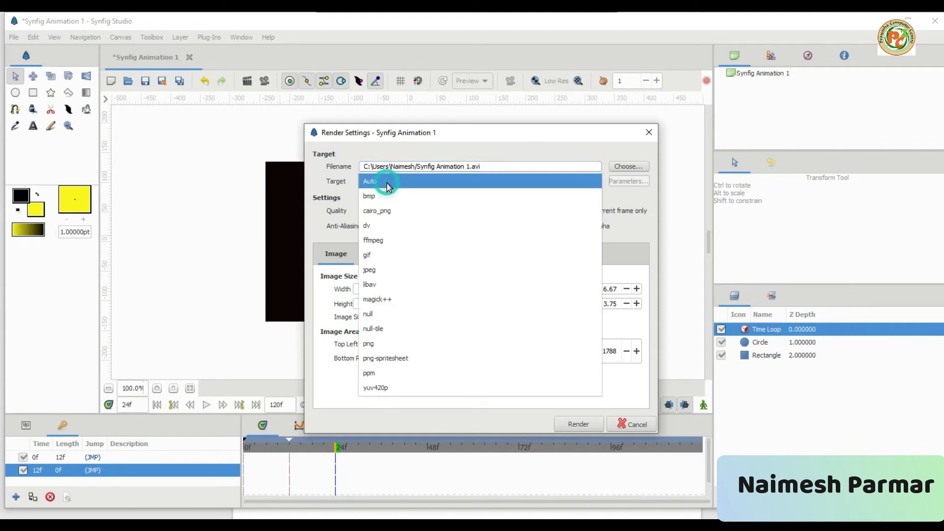
left_click(386, 256)
- Replace the render's file name with "Moving Citcle_Time loop", keeping the .gif extension
left_click(464, 169)
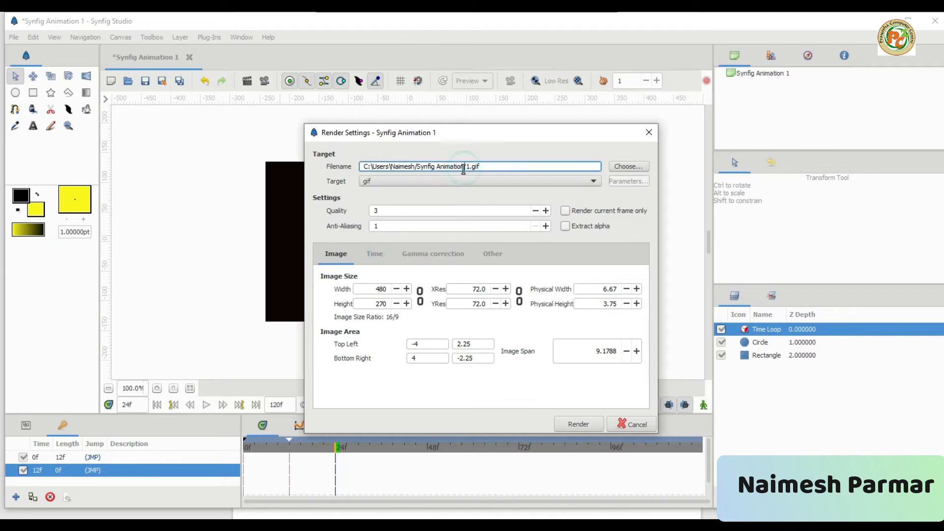
key("shift+Left")
key("shift+Left")
key("shift+Left")
key("shift+Left")
key("shift+Left")
key("shift+Left")
key("shift+Left")
key("shift+Left")
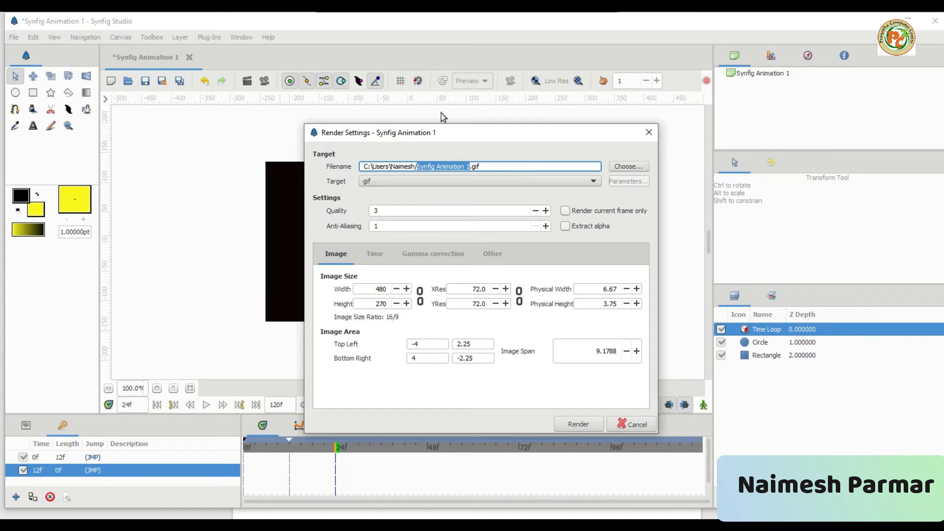
type("Moving ")
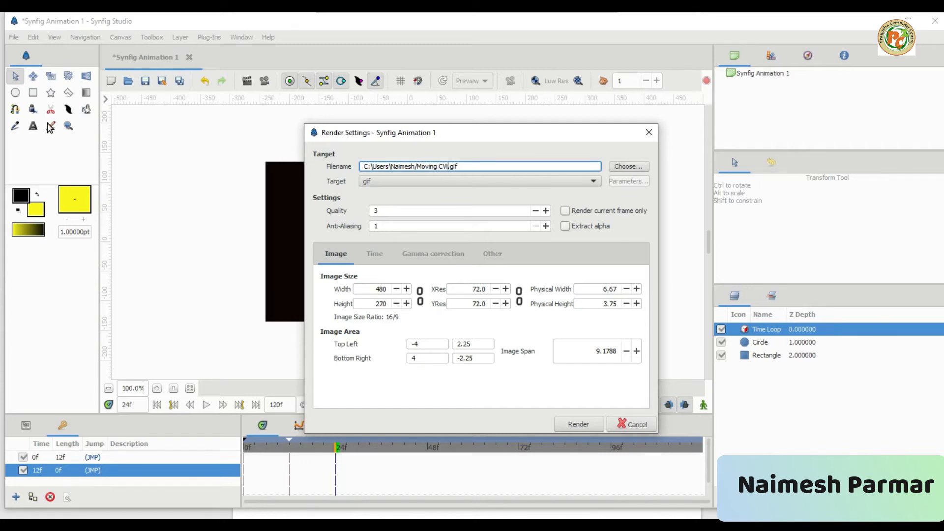
type("Citcle_Time loop")
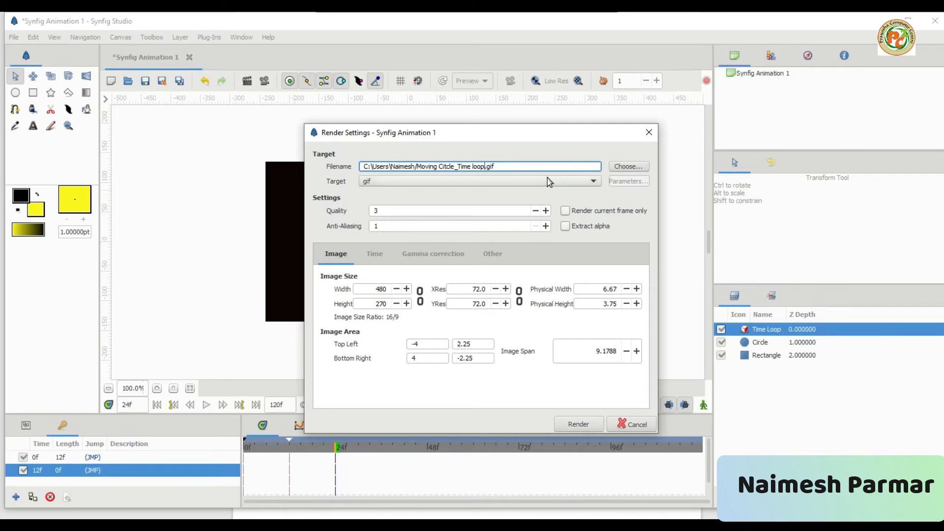
- Choose the Desktop folder as the render's save location and render the GIF
left_click(626, 166)
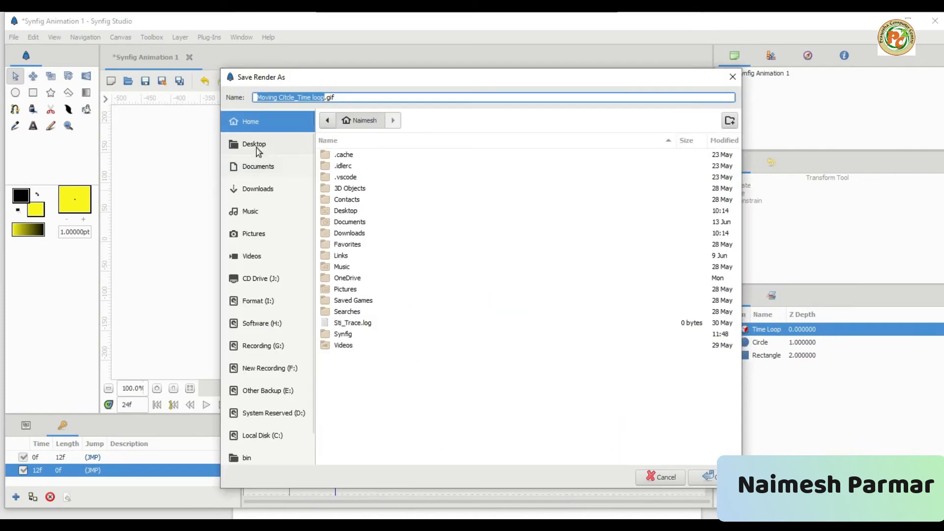
left_click(253, 145)
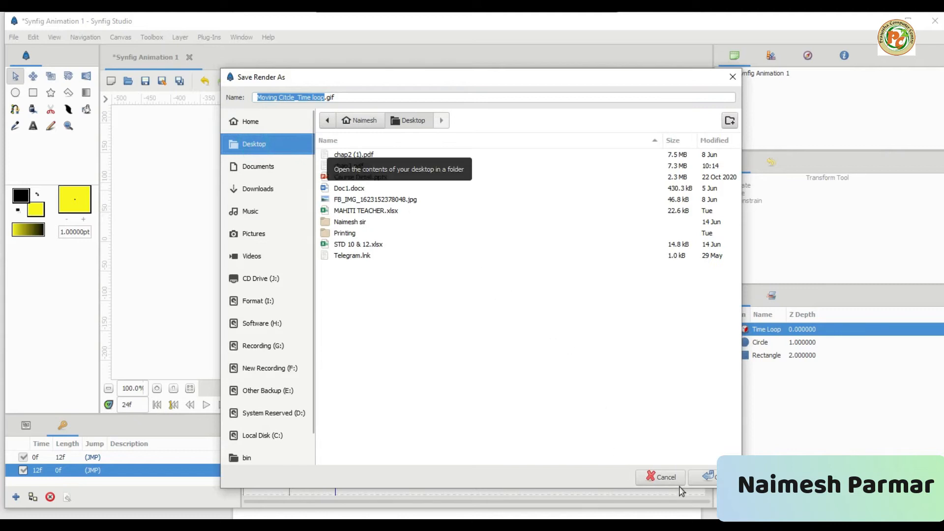
left_click(702, 476)
left_click(588, 423)
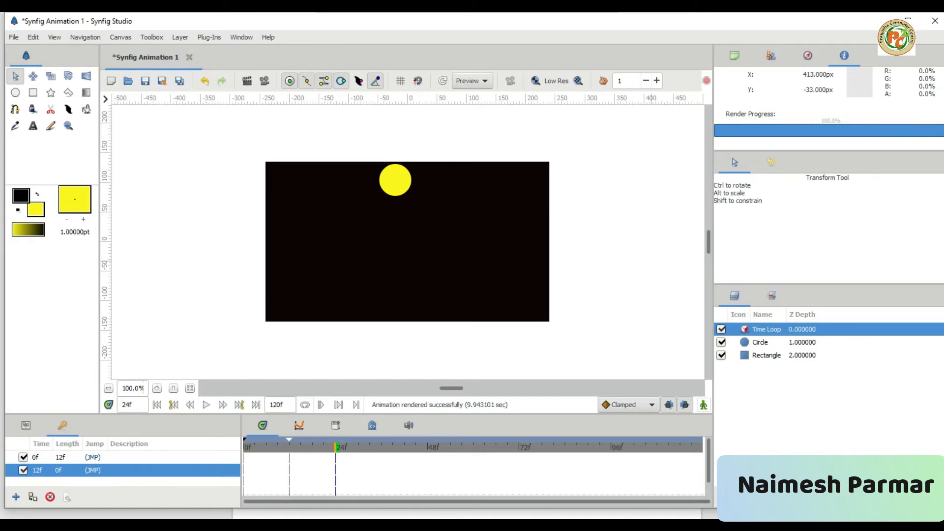
- Minimize Synfig Studio and the PDF, and open the Moving Citcle_Time loop GIF from the desktop with Internet Explorer
left_click(882, 24)
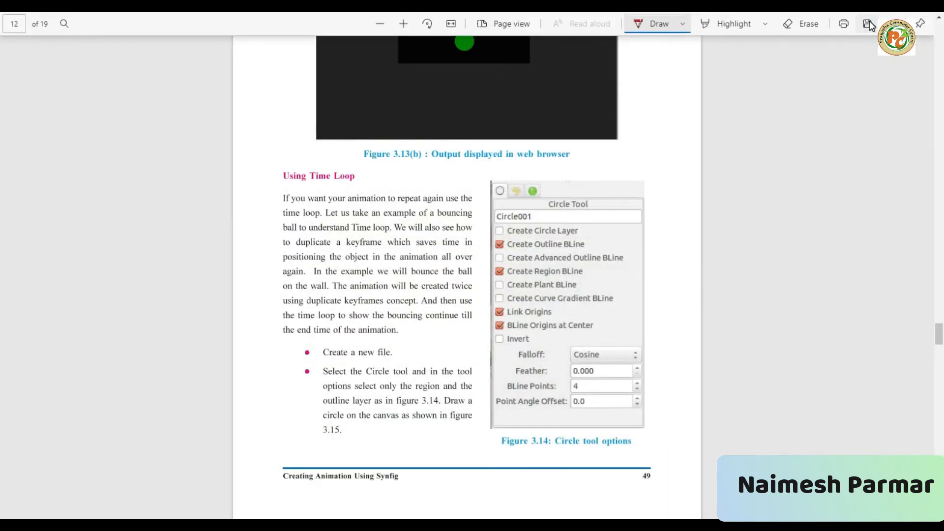
left_click(871, 28)
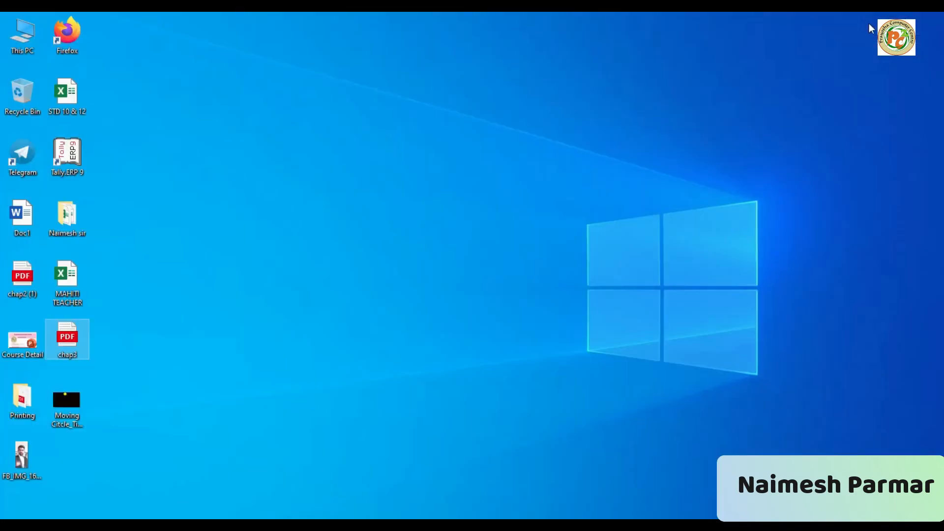
double_click(57, 412)
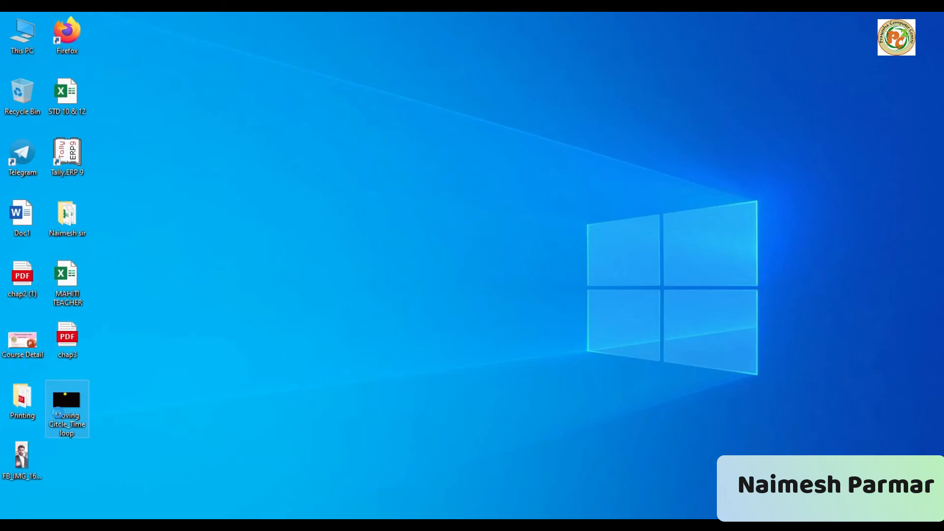
right_click(61, 411)
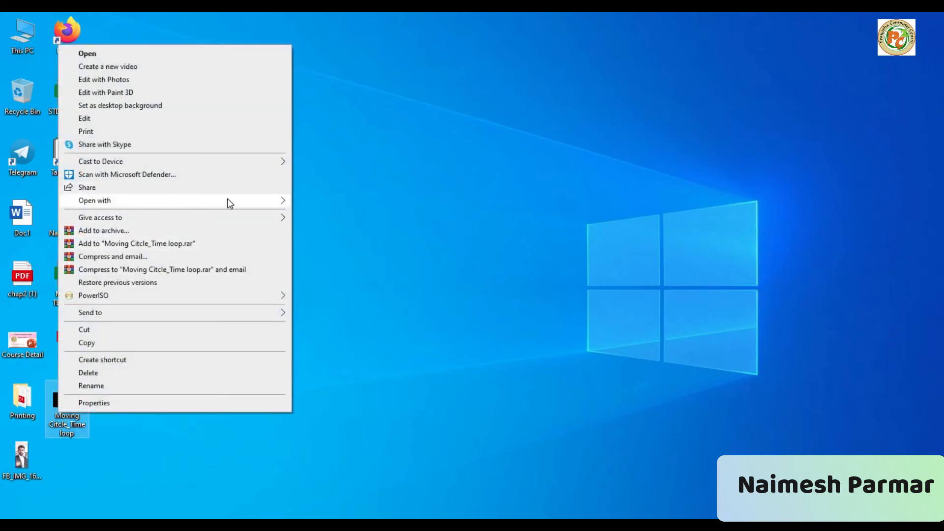
mouse_move(228, 201)
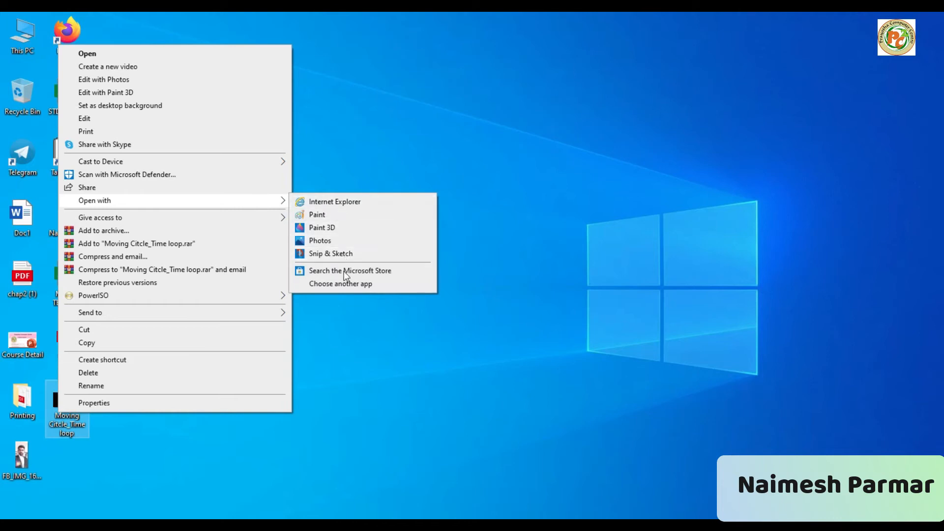
left_click(345, 285)
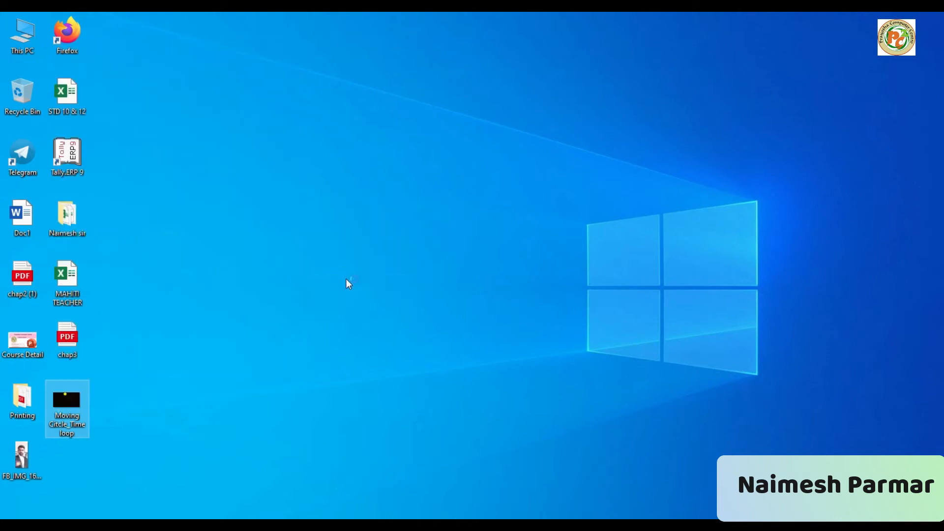
scroll(456, 355, "down", 2)
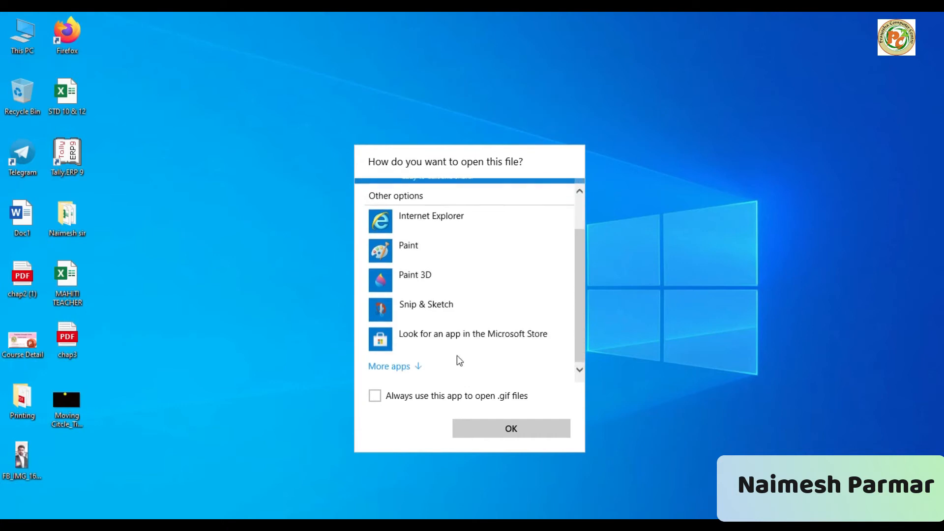
scroll(447, 359, "up", 2)
left_click(418, 267)
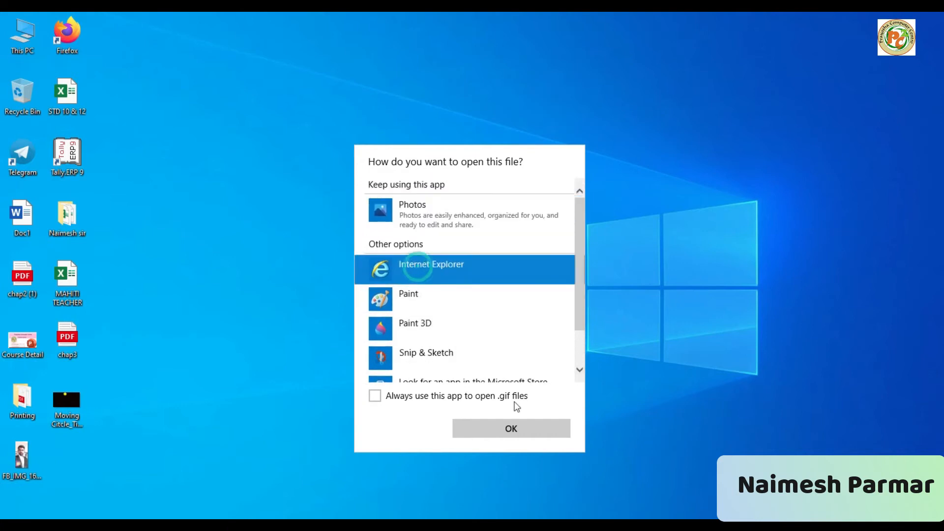
left_click(509, 427)
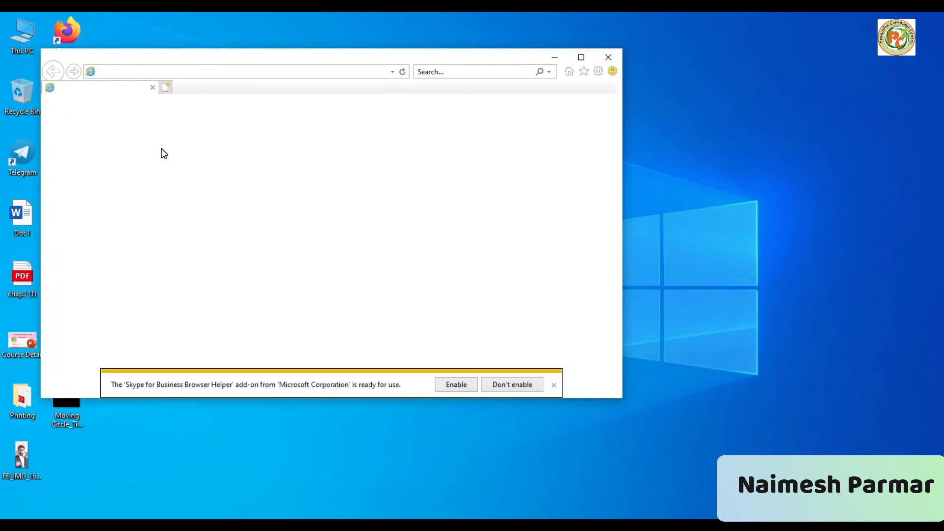
- Postpone the Internet Explorer 11 setup, watch the GIF play and close the browser
left_click(468, 386)
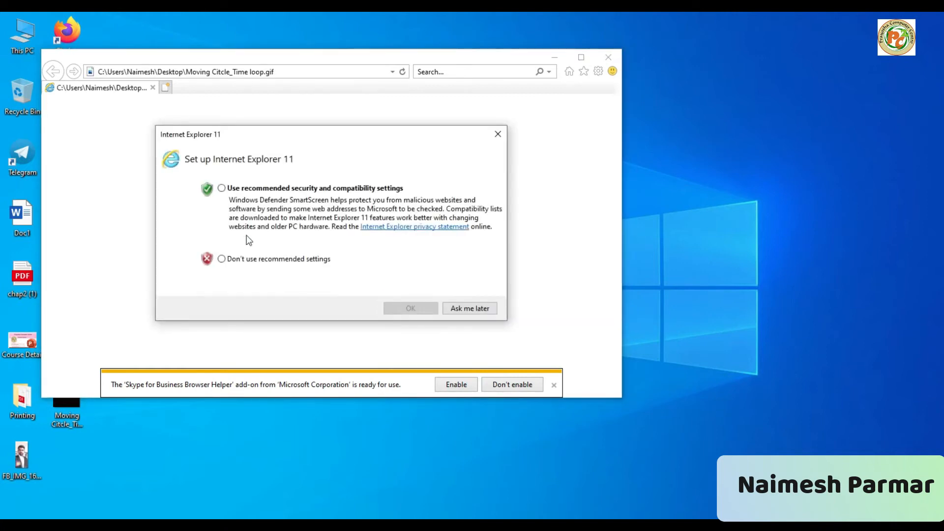
left_click(258, 258)
left_click(448, 309)
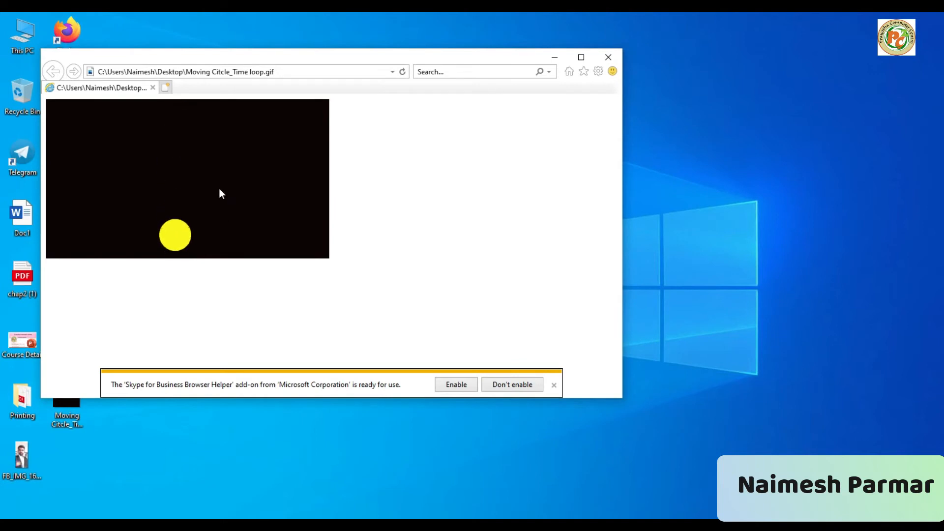
left_click(612, 57)
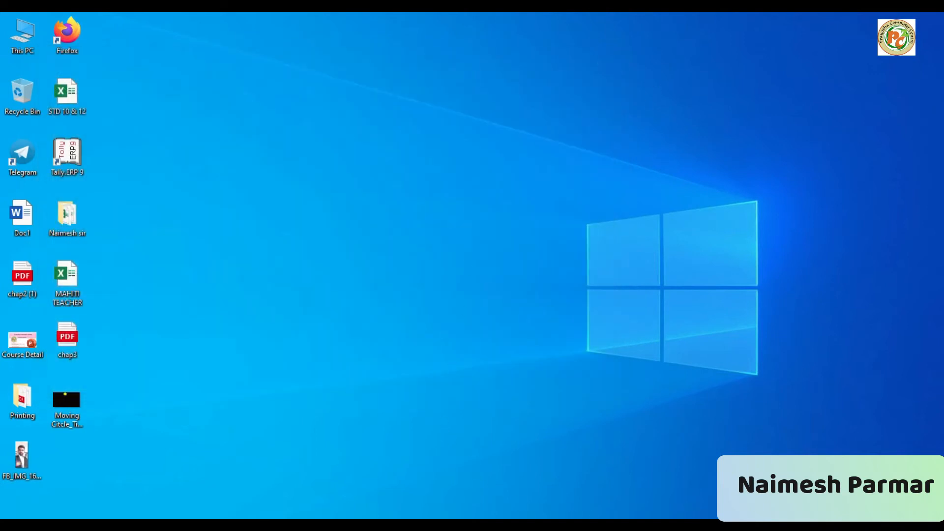
- Switch to the textbook PDF and read through the bouncing ball instructions up to the duplicate keyframe figures
left_click(655, 506)
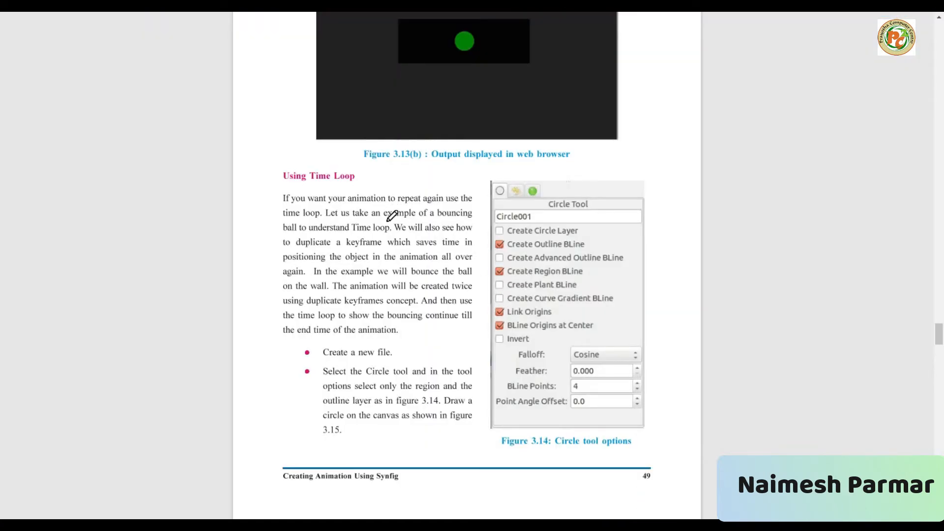
scroll(392, 214, "down", 15)
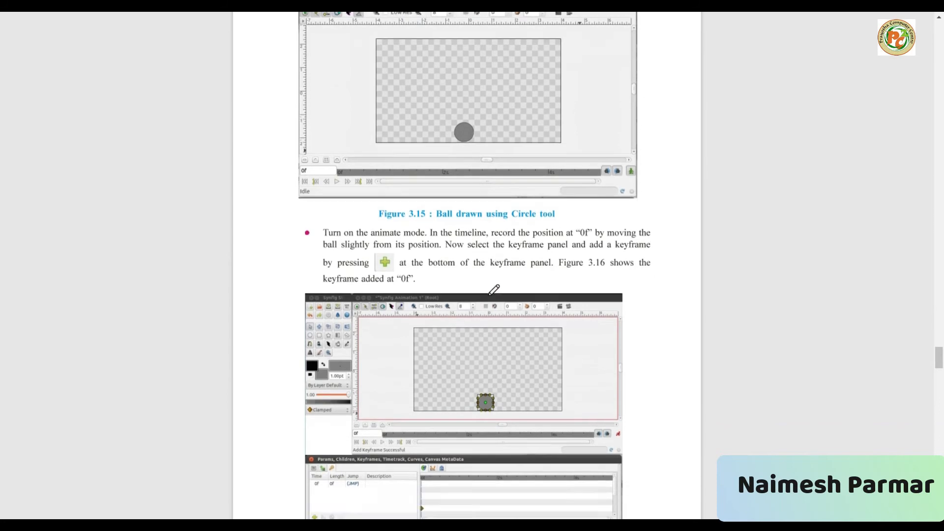
scroll(493, 289, "down", 15)
scroll(494, 290, "down", 15)
scroll(494, 290, "up", 12)
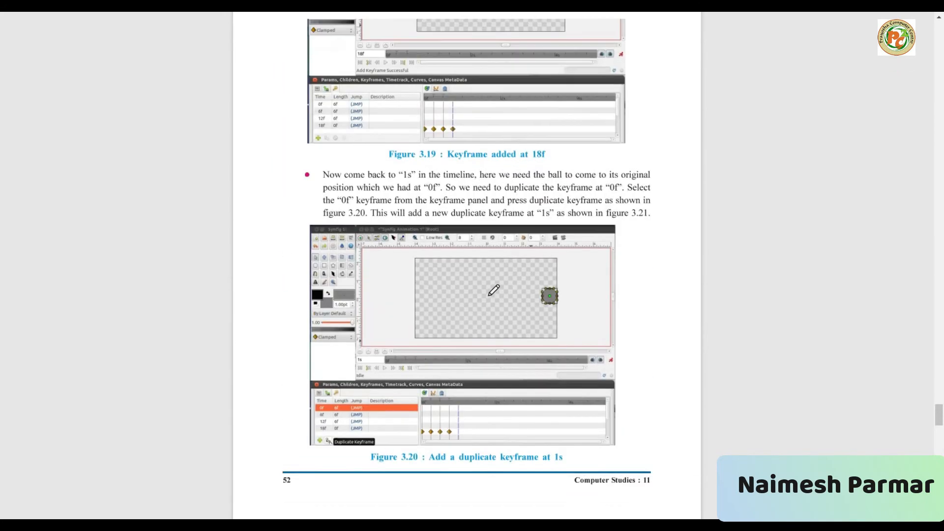
scroll(494, 289, "down", 8)
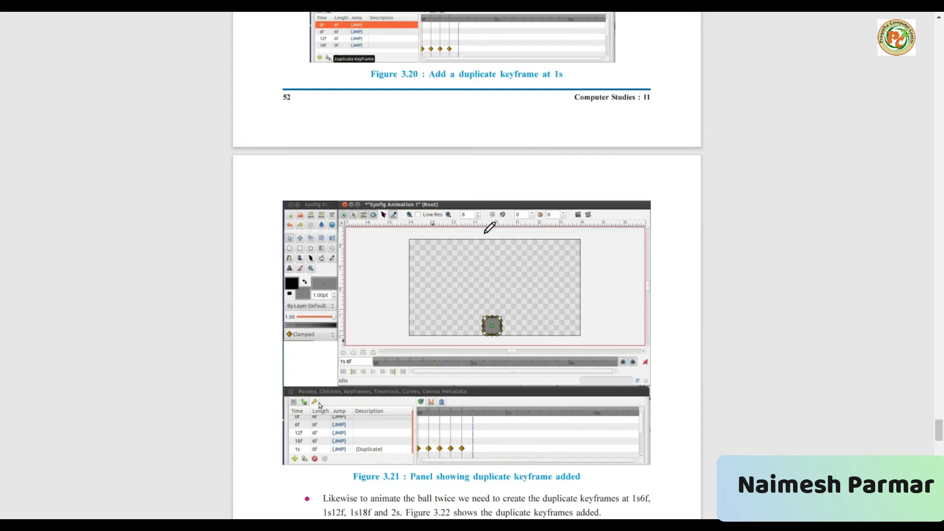
- Switch to Synfig Studio, create a new animation and cover its whole canvas with a rectangle filled with #141414
key("alt+Tab")
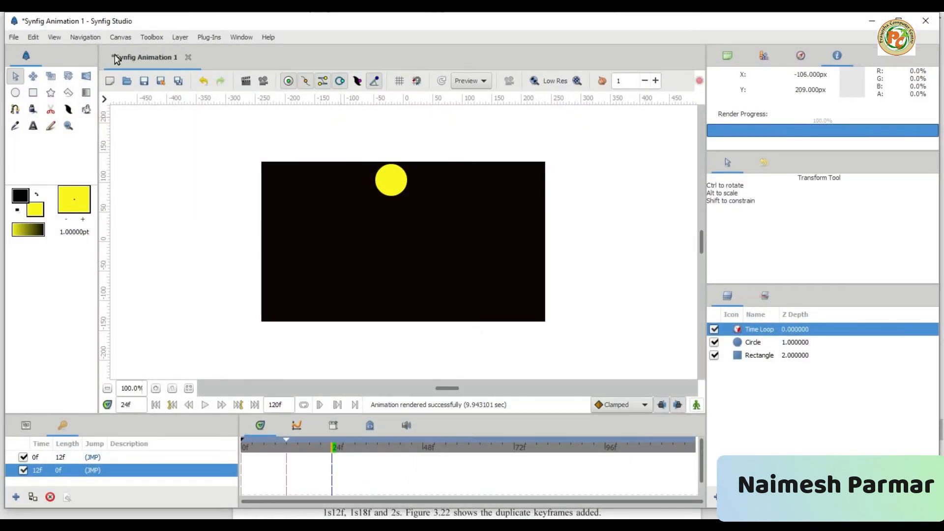
key("ctrl+n")
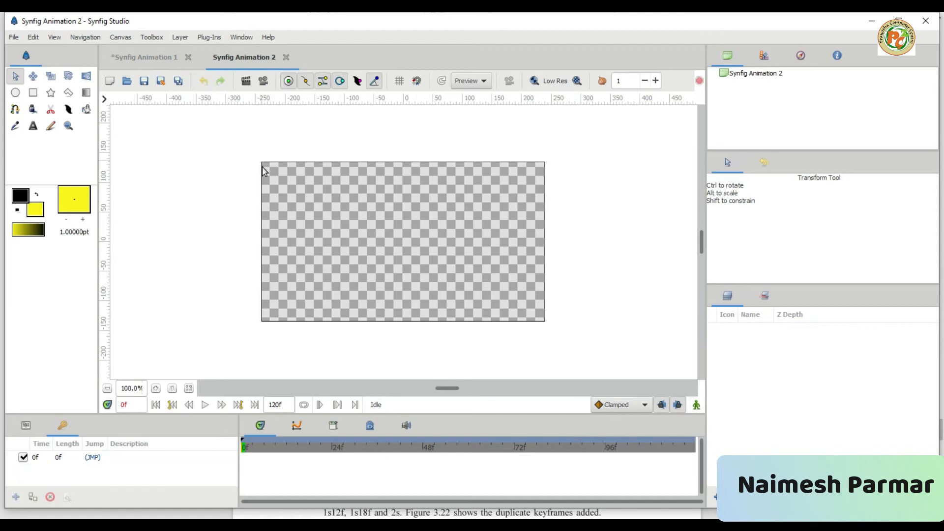
left_click(86, 92)
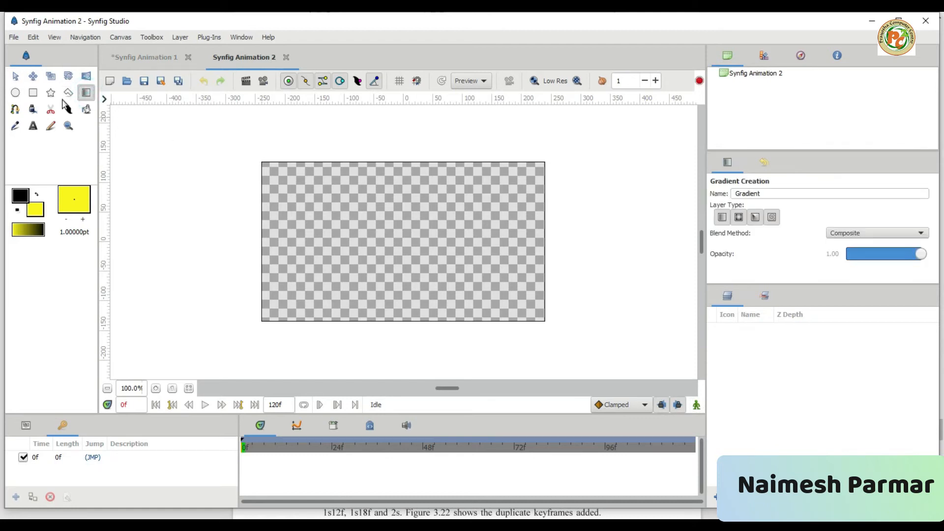
left_click(33, 92)
left_click(36, 210)
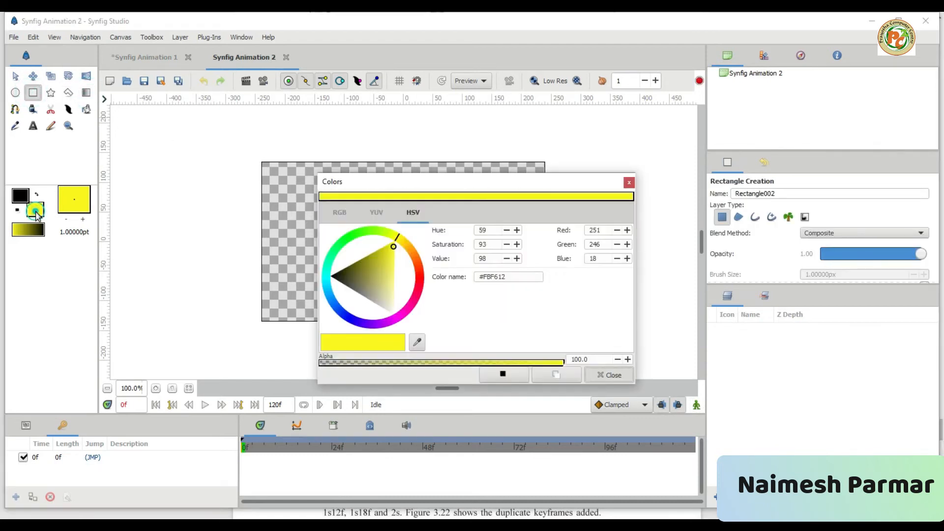
left_click_drag(350, 279, 335, 278)
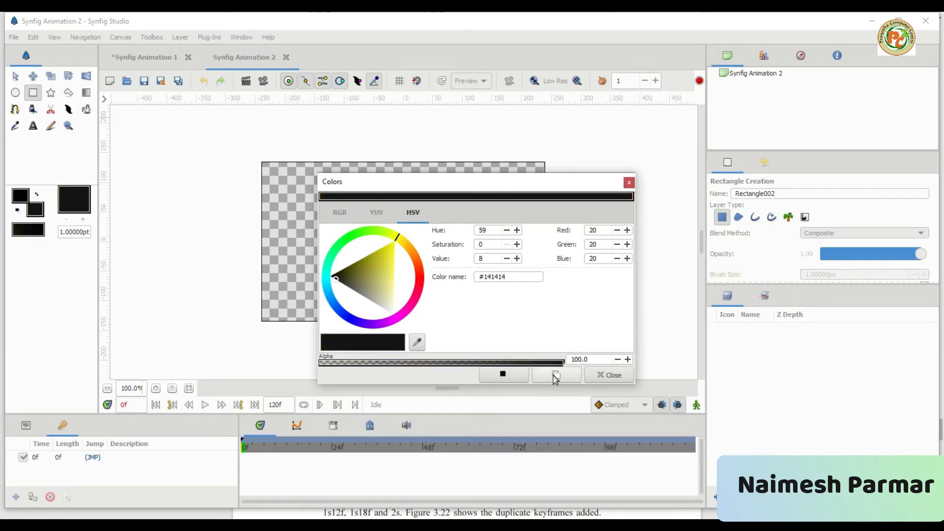
left_click(608, 375)
left_click_drag(257, 156, 575, 348)
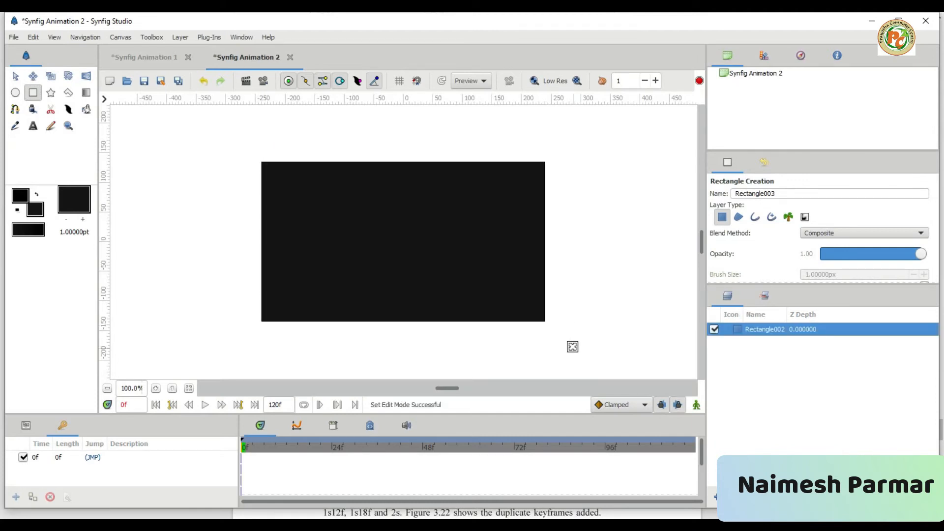
- Set the fill color to #CBF8F1 and draw a small circle at the upper edge of the dark rectangle
left_click(15, 92)
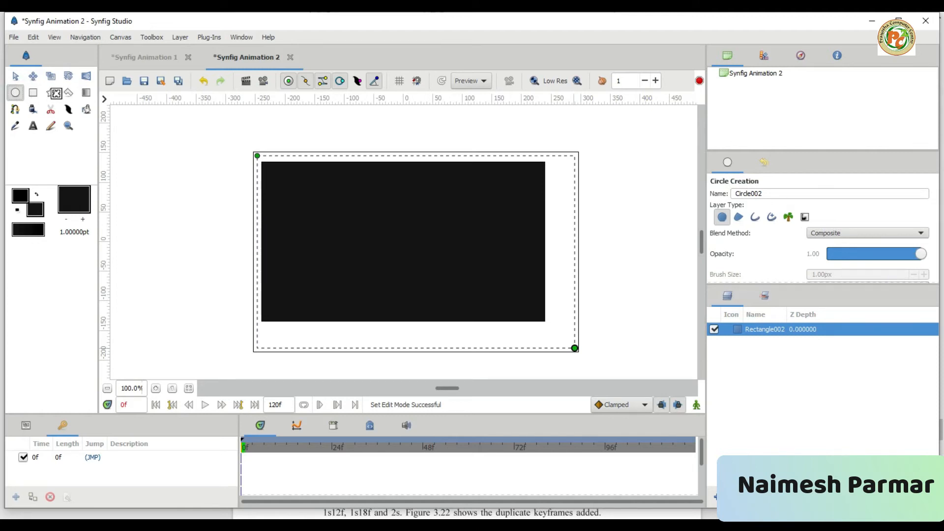
left_click(36, 211)
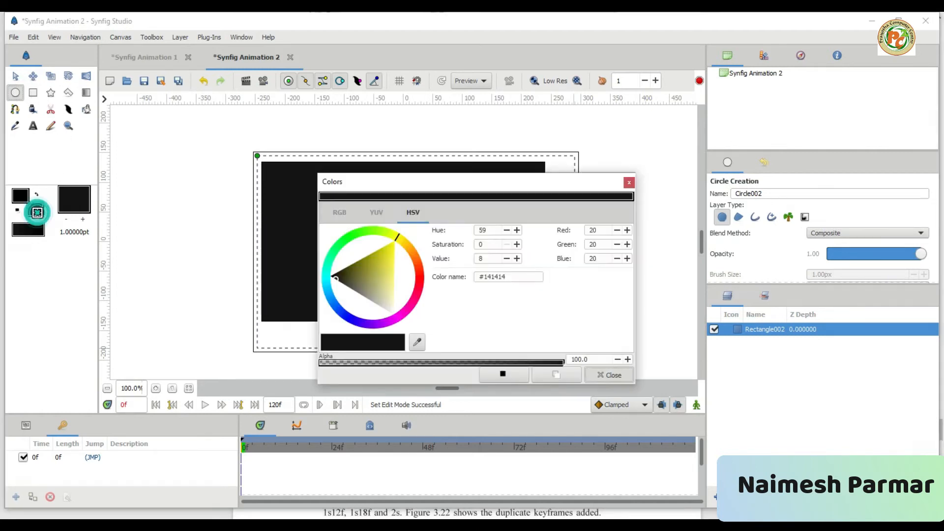
mouse_move(400, 238)
left_mouse_down()
mouse_move(360, 232)
mouse_move(332, 268)
mouse_move(359, 275)
mouse_move(346, 271)
mouse_move(402, 252)
mouse_move(388, 252)
left_mouse_up()
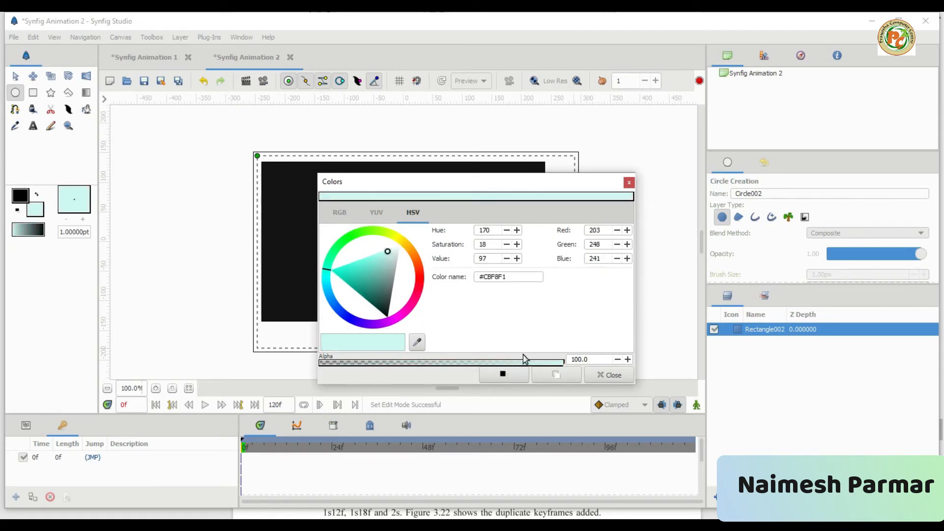
left_click(605, 376)
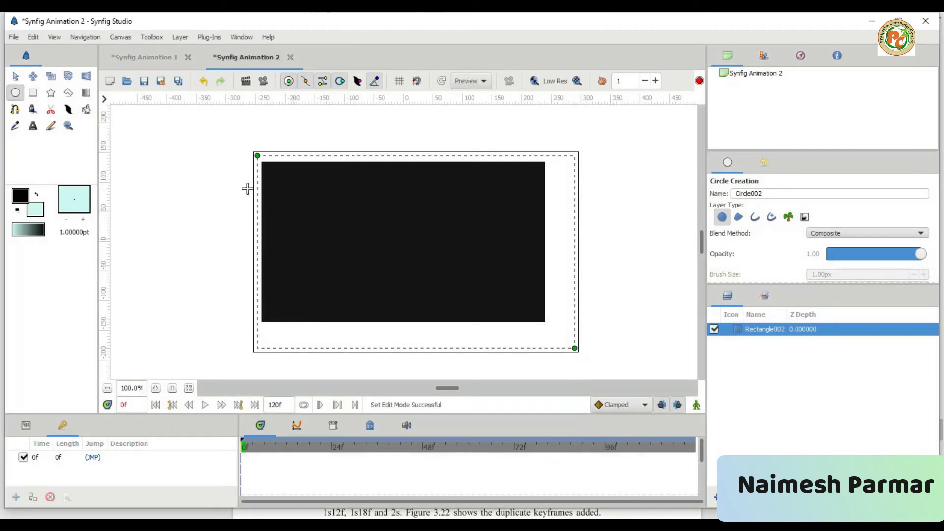
mouse_move(371, 168)
left_mouse_down()
mouse_move(390, 192)
mouse_move(373, 189)
left_mouse_up()
- Move the circle to the horizontal center of the canvas, just inside its upper edge, and deselect the layers
left_click(17, 76)
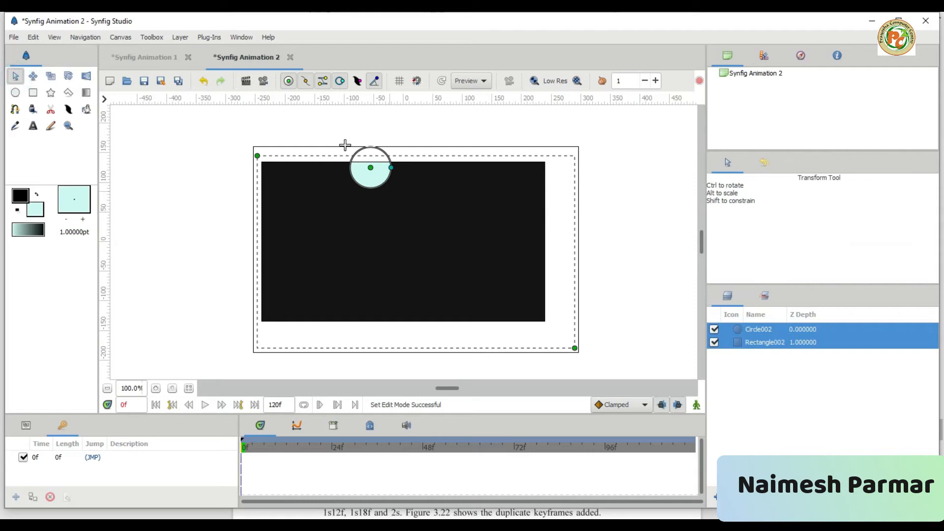
left_click_drag(368, 168, 402, 182)
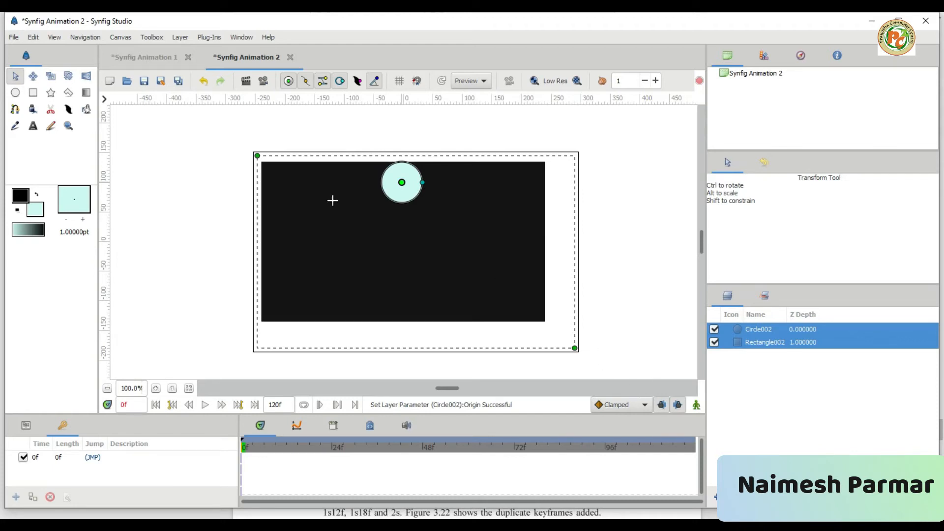
left_click(653, 285)
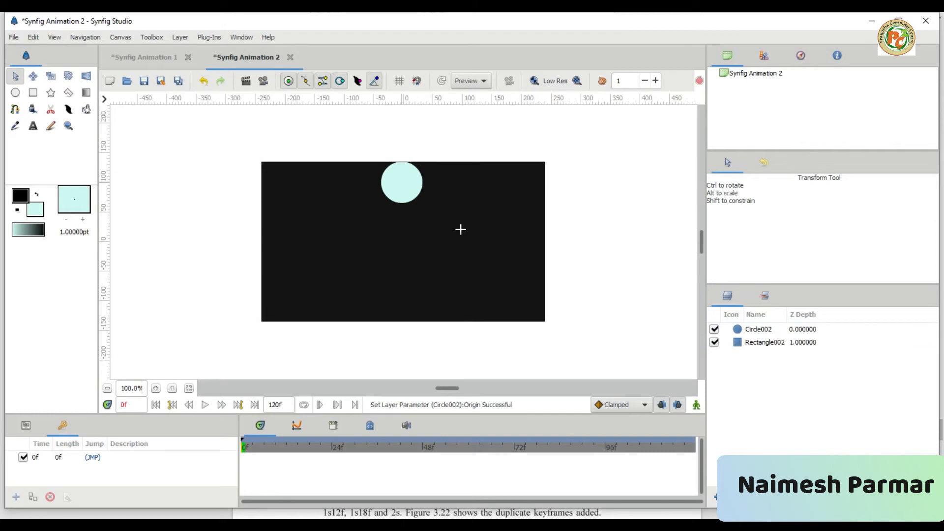
- Turn on animate editing mode for the circle and record its position at 0f by shifting it slightly
left_click(400, 181)
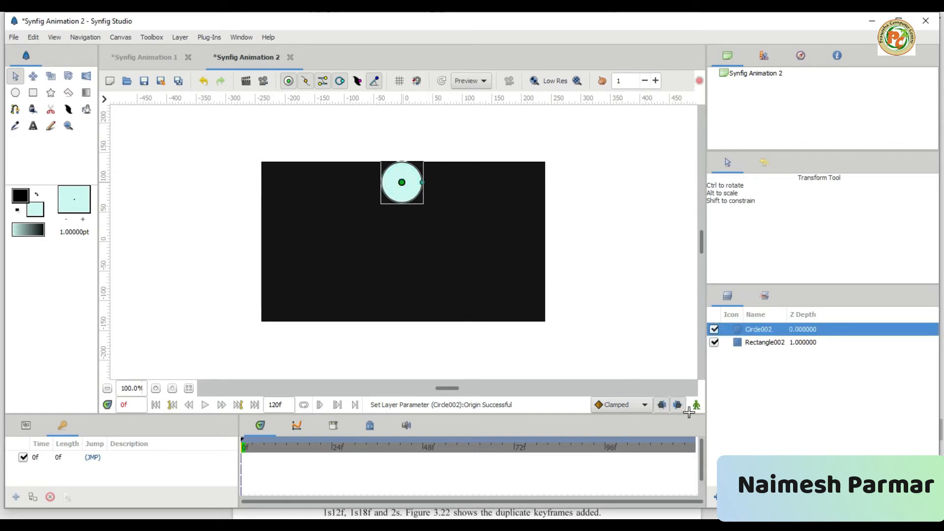
left_click(696, 406)
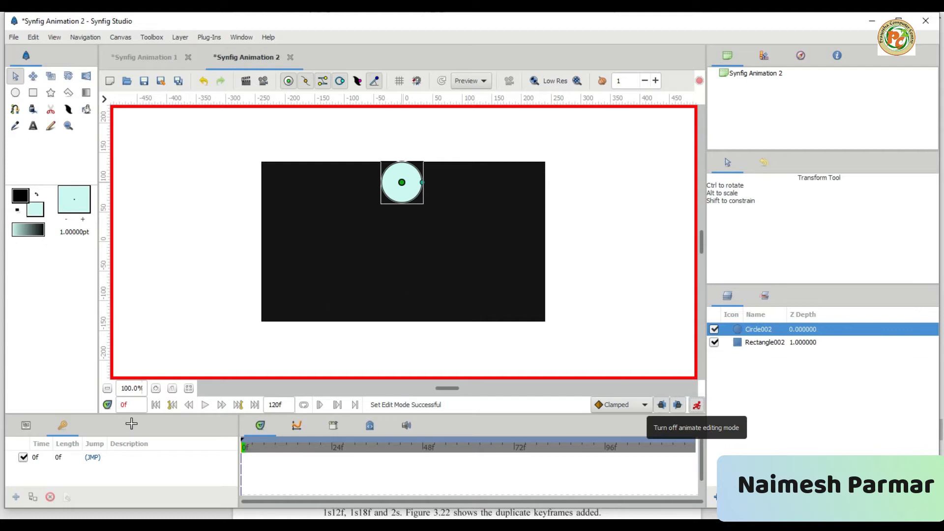
double_click(128, 405)
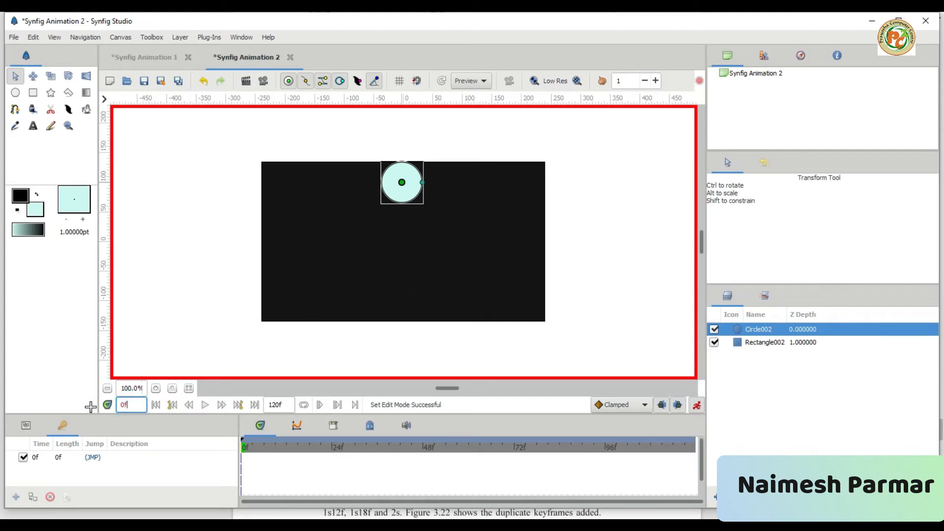
left_click_drag(402, 182, 397, 181)
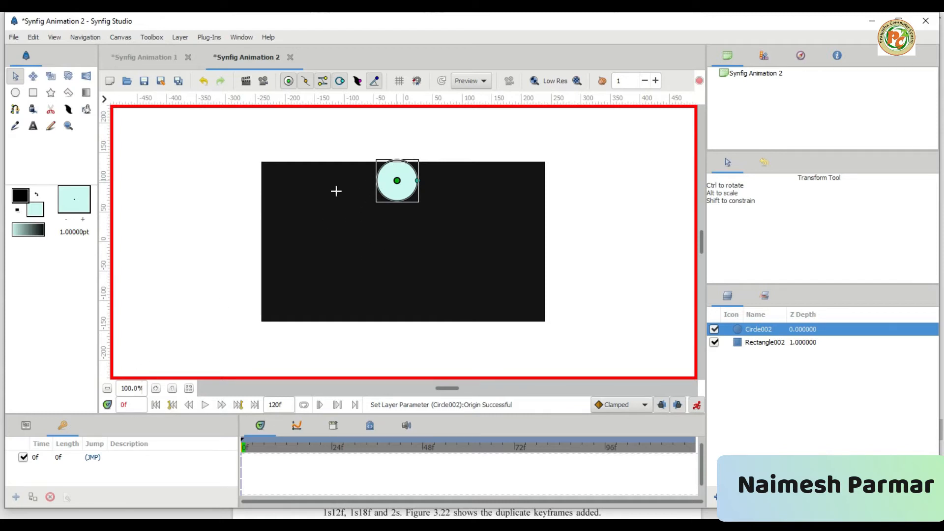
- Go to frame 6f and move the circle to the middle of the canvas's left edge
double_click(140, 405)
key("Return")
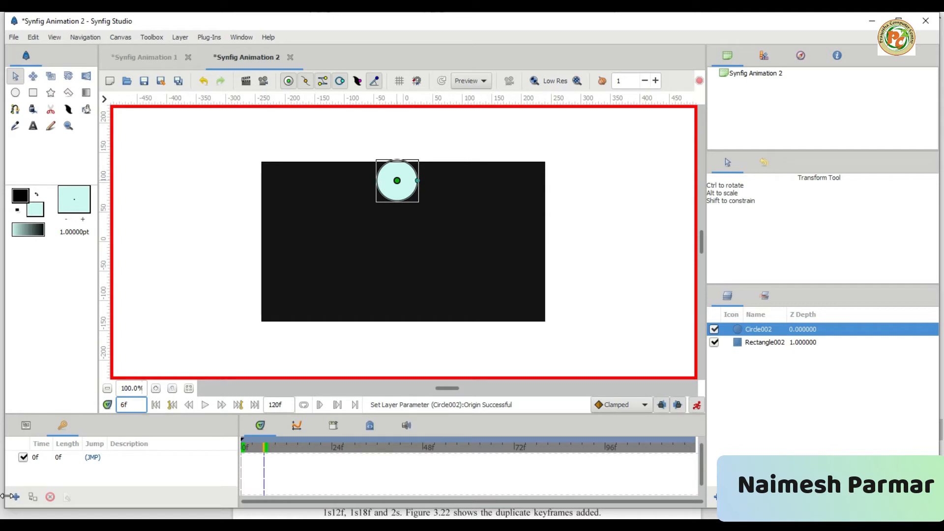
left_click(397, 182)
left_click_drag(312, 221, 283, 243)
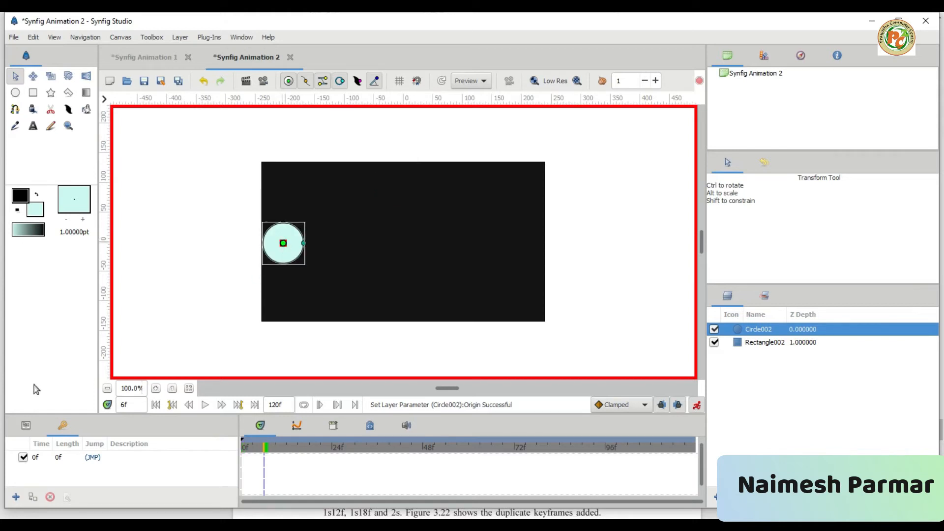
- Add a keyframe at 6f and select it in the keyframe list
left_click(17, 498)
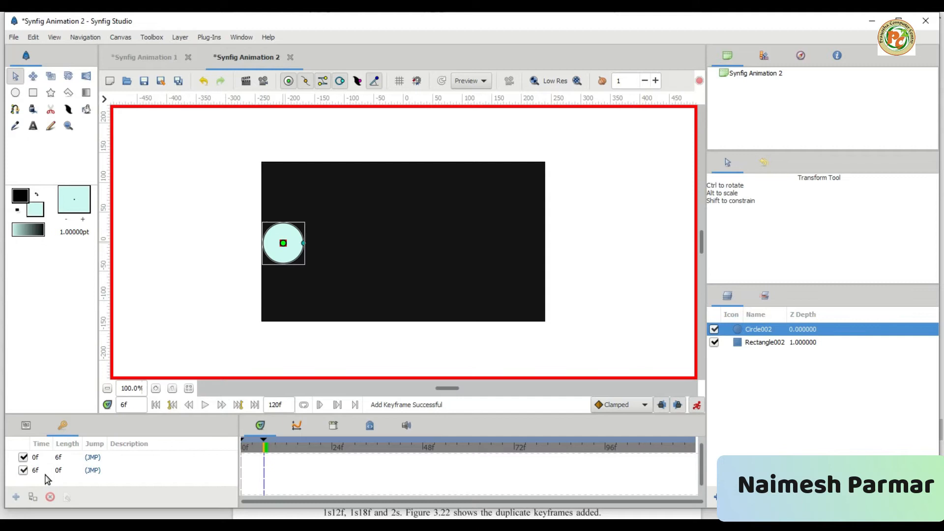
left_click(30, 470)
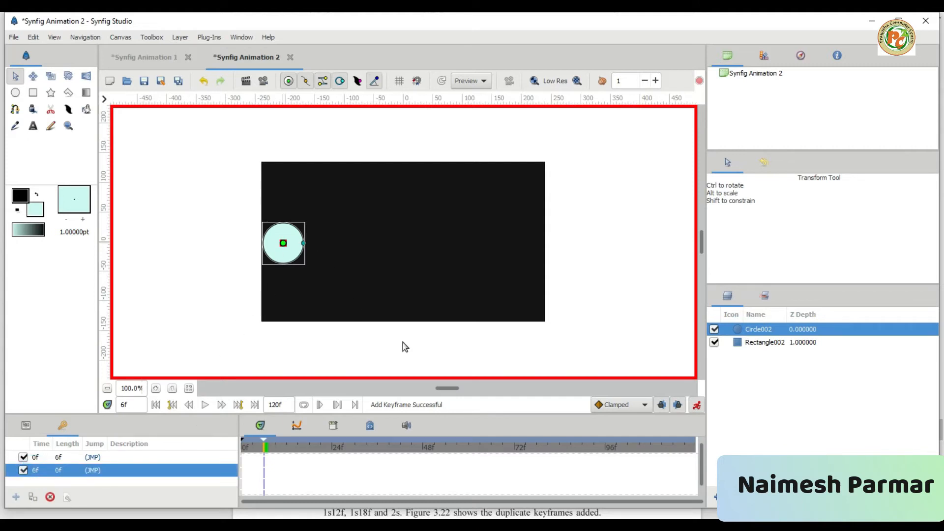
left_click(283, 244)
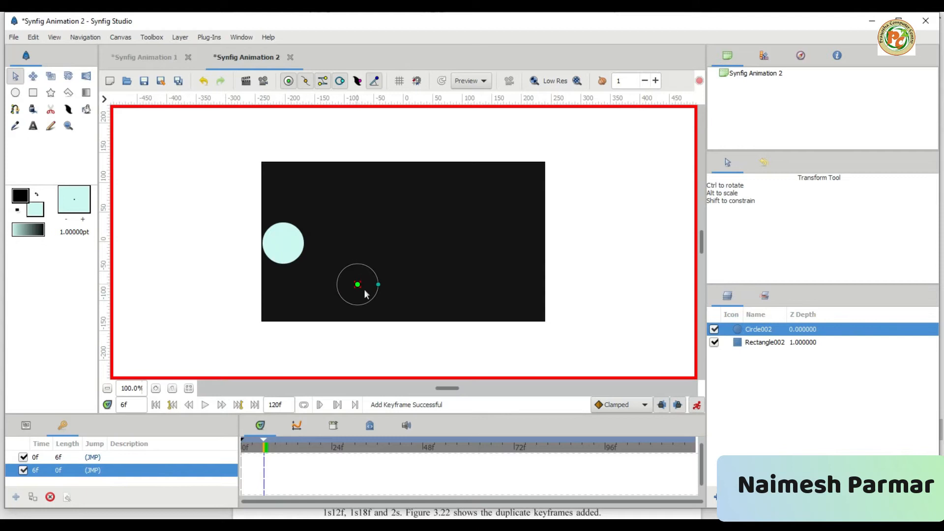
left_click_drag(382, 302, 383, 303)
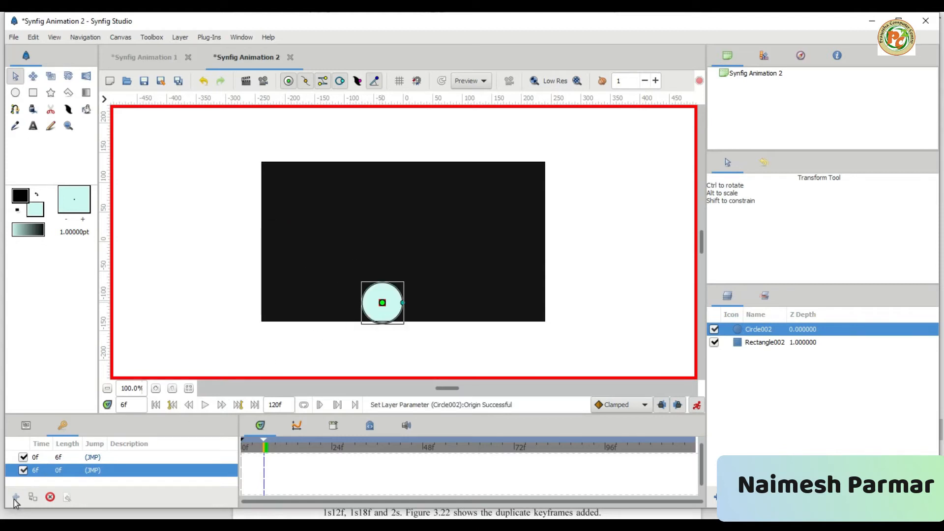
key("ctrl+z")
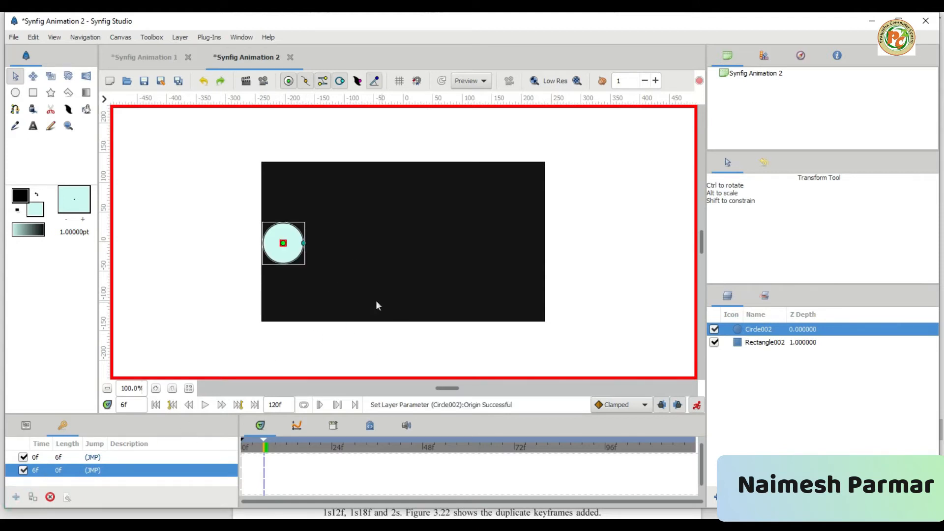
double_click(35, 470)
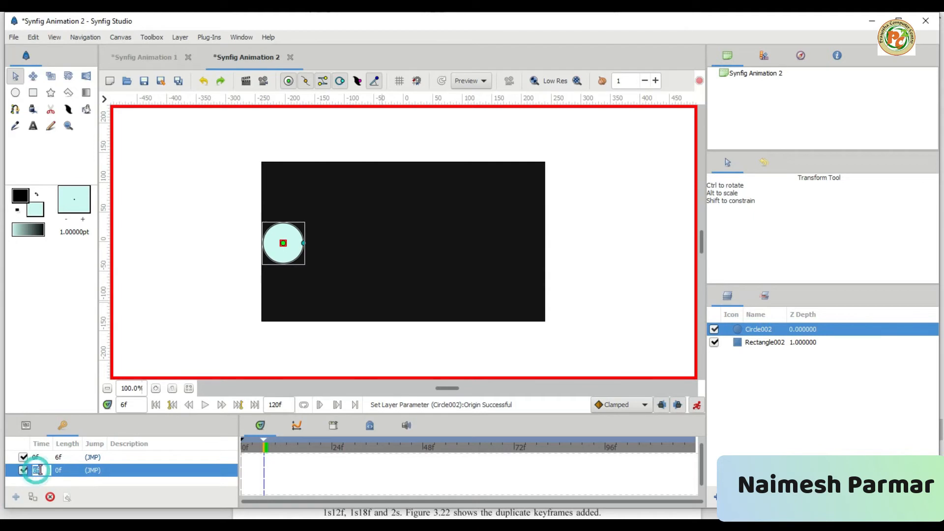
- Add a keyframe at 12f and move the circle to the canvas's bottom edge, slightly left of center
double_click(134, 406)
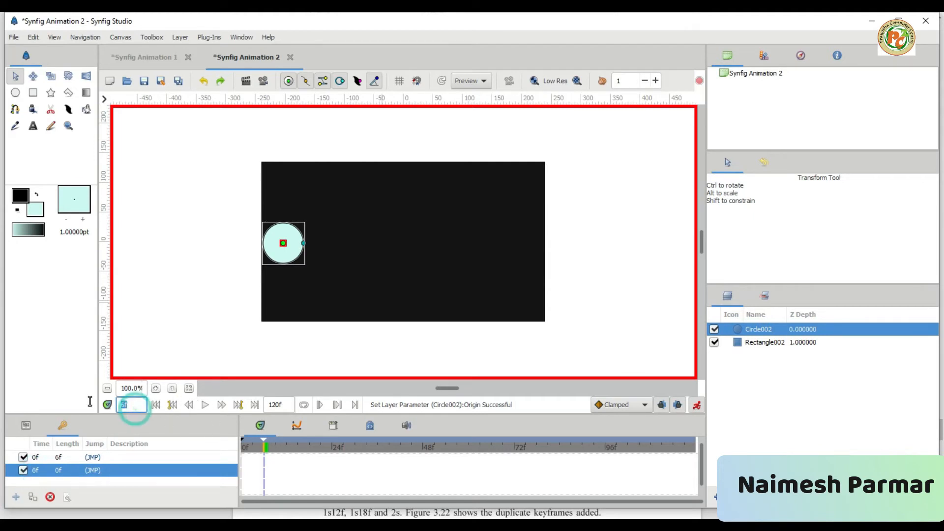
type("12f")
key("Return")
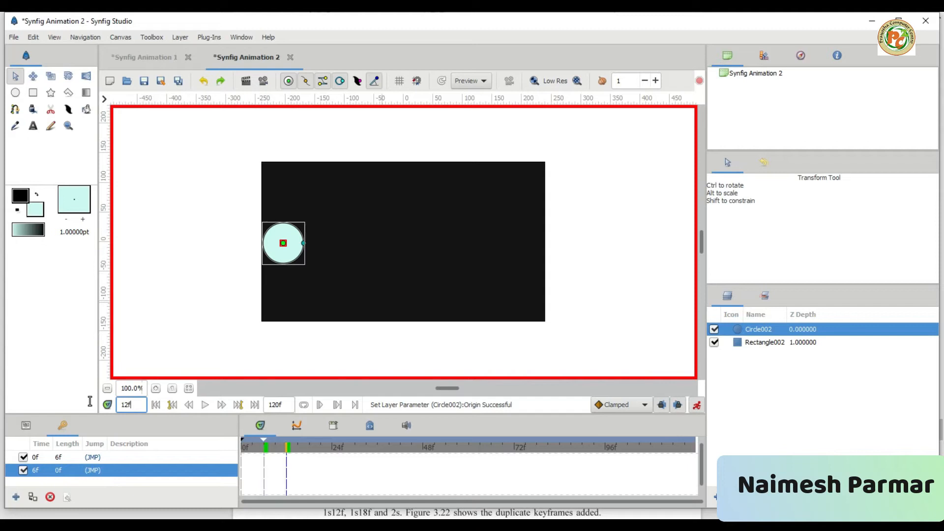
left_click(17, 498)
left_click(53, 479)
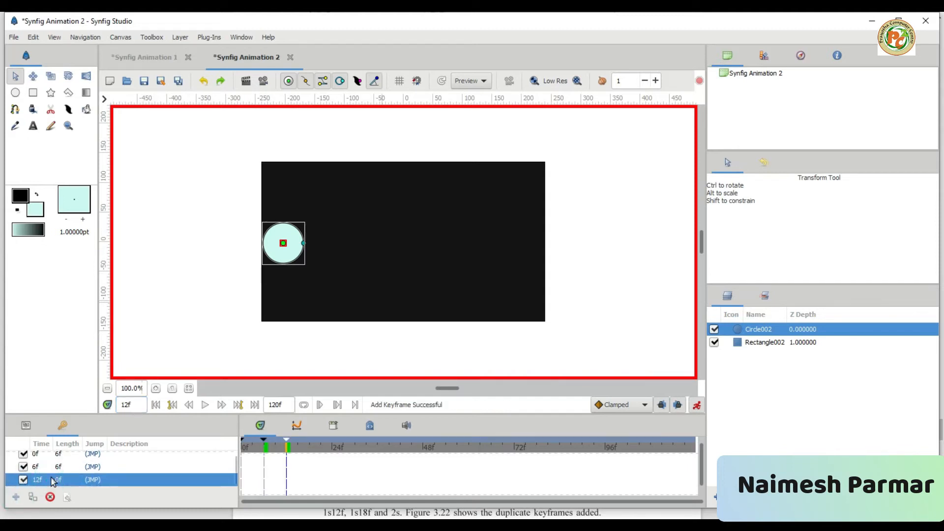
left_click_drag(284, 246, 380, 300)
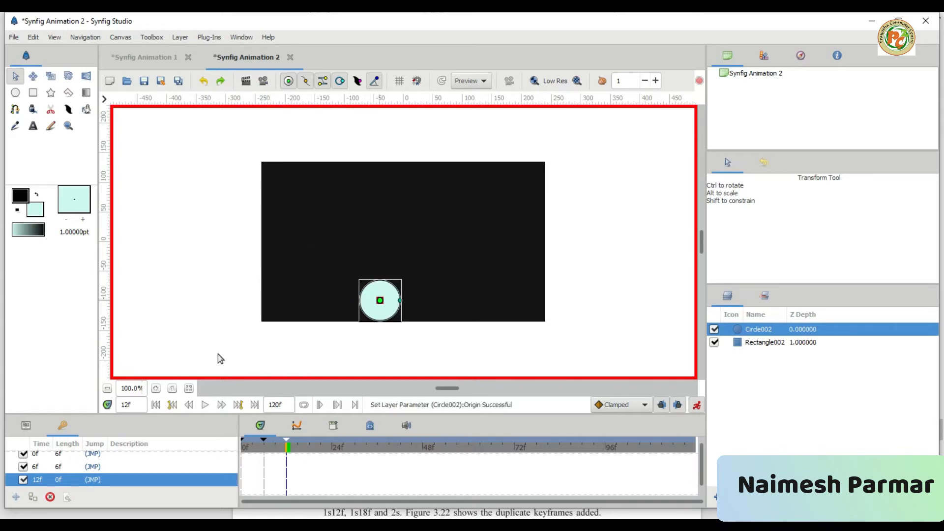
- Add a keyframe at 18f and move the circle to the middle of the canvas's right edge
double_click(134, 405)
type("18f")
key("Return")
left_click(17, 497)
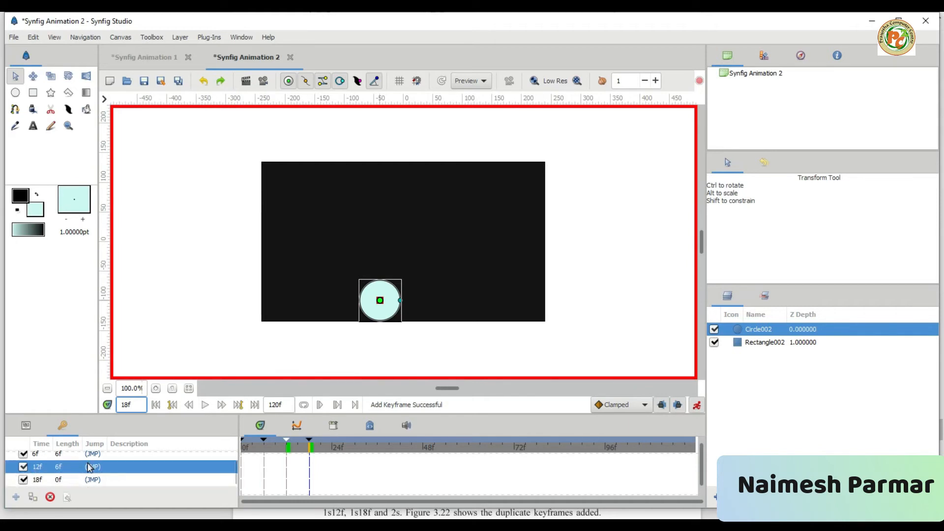
left_click(54, 480)
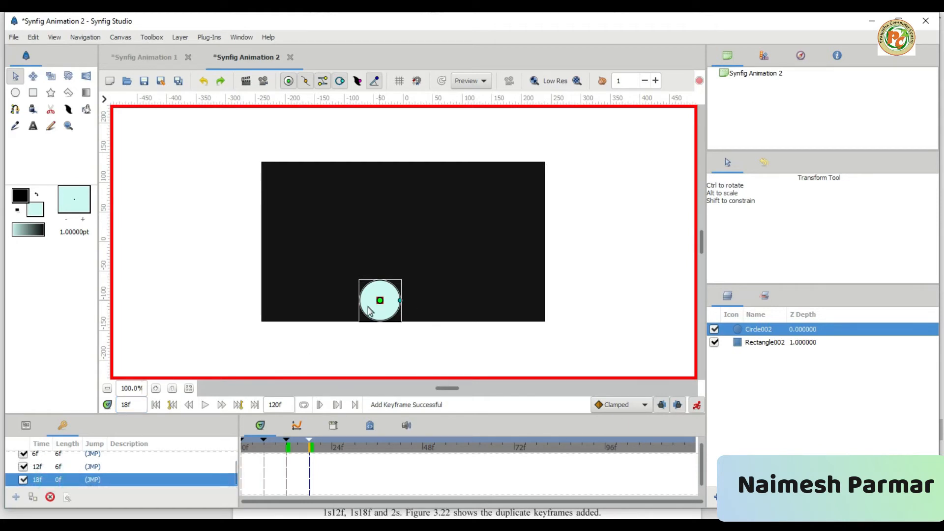
left_click_drag(380, 300, 523, 235)
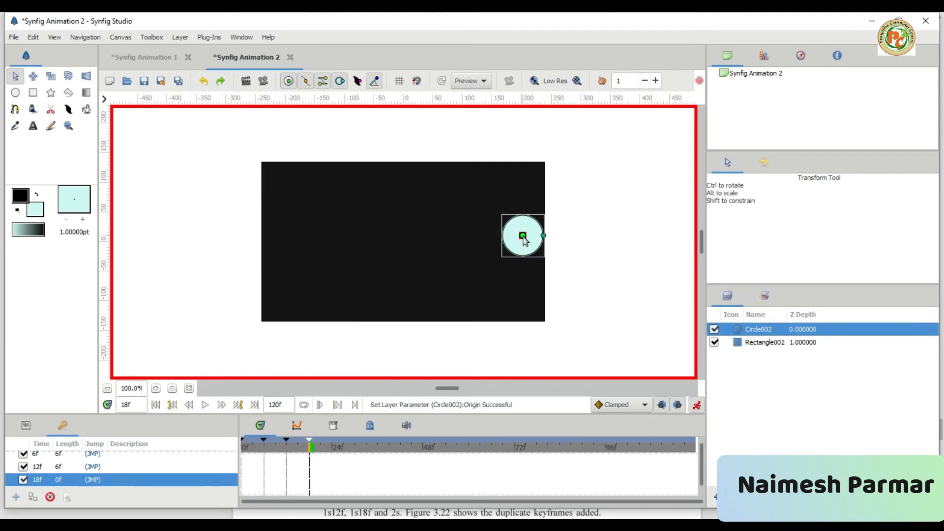
- Add a keyframe at 24f and move the circle back to the center of the canvas's top edge
double_click(129, 406)
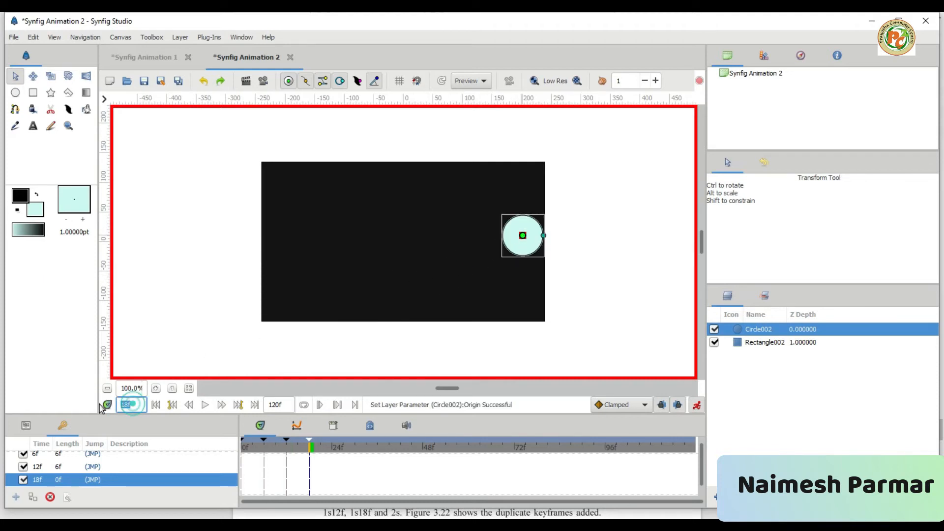
type("24f")
key("Return")
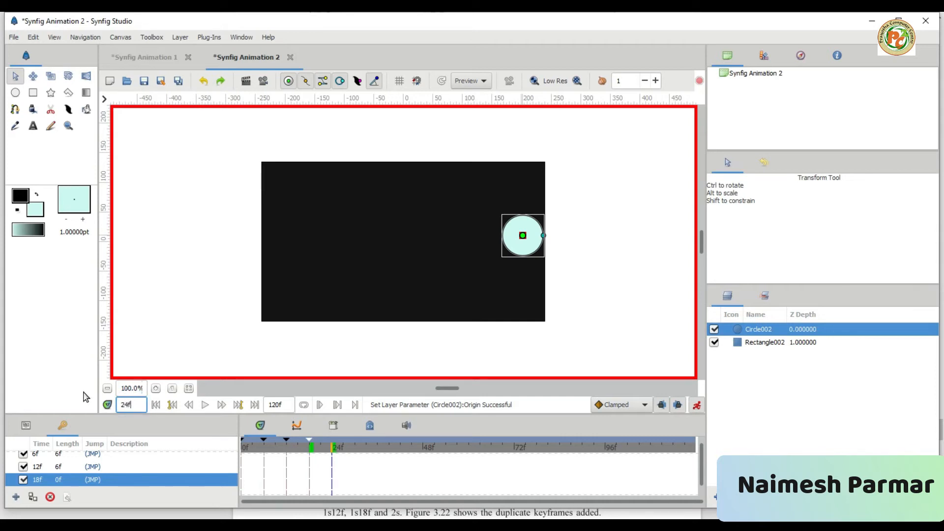
left_click(15, 497)
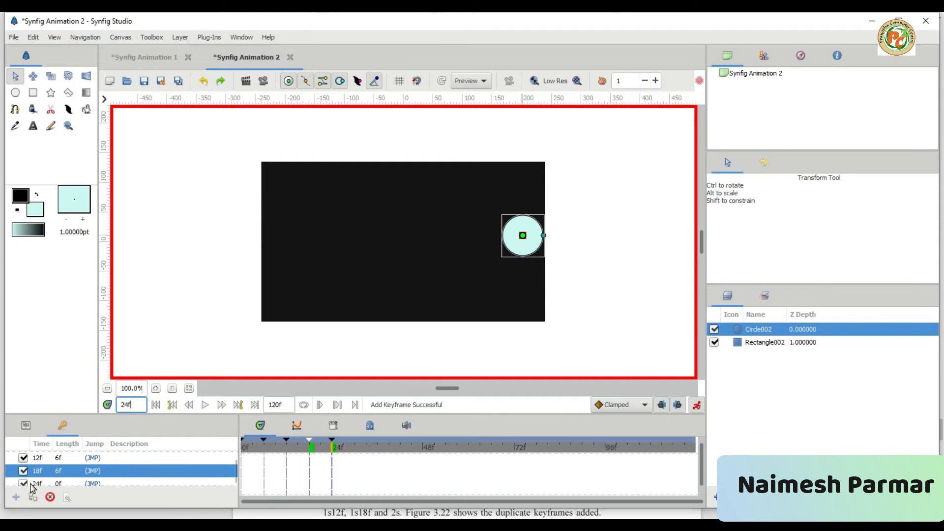
left_click(32, 480)
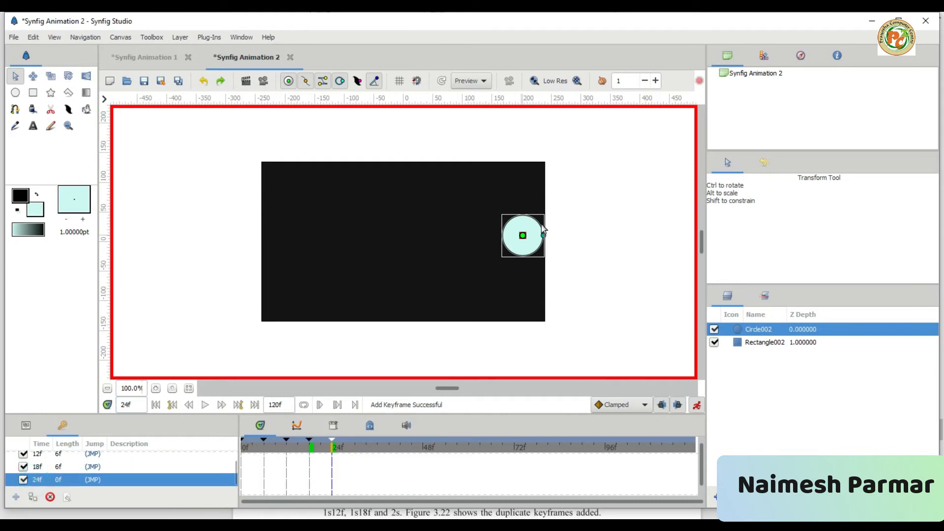
left_click_drag(523, 235, 401, 186)
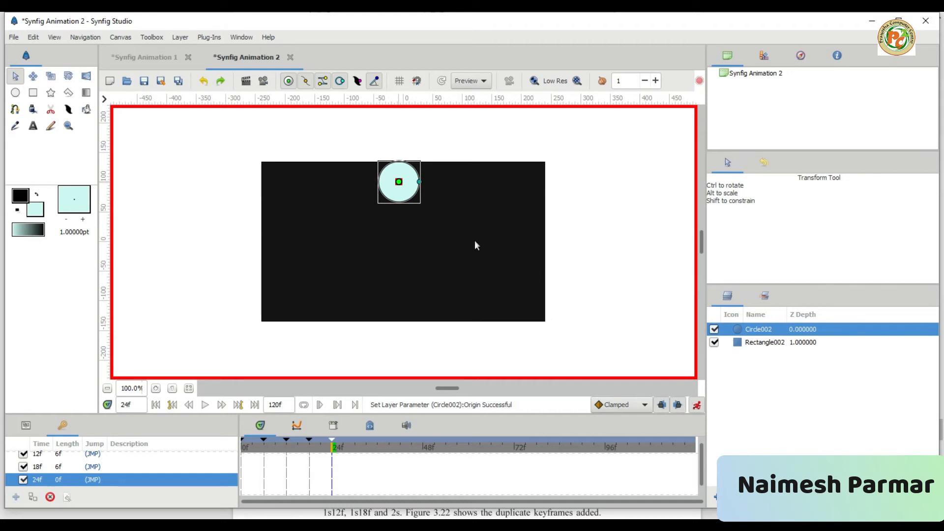
- Add a Time Loop layer above the circle layer and turn off animate editing mode
right_click(755, 331)
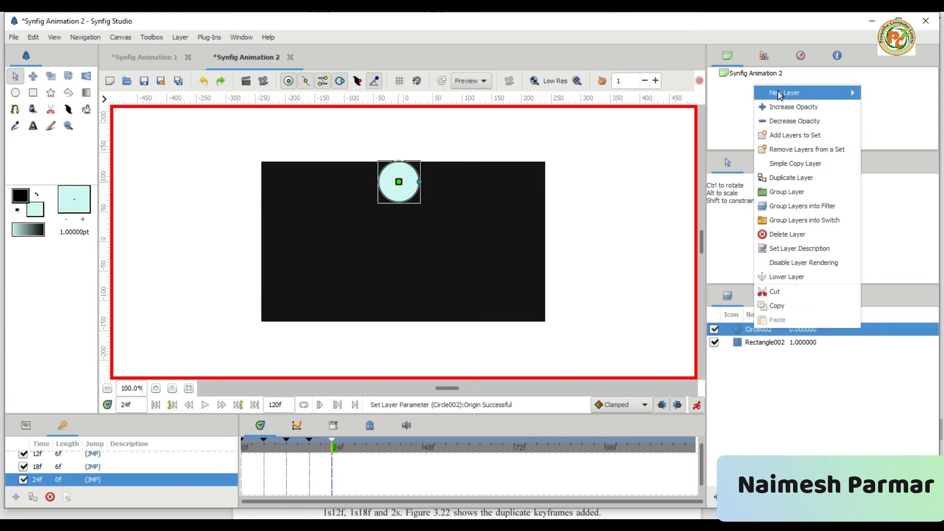
mouse_move(780, 95)
mouse_move(700, 223)
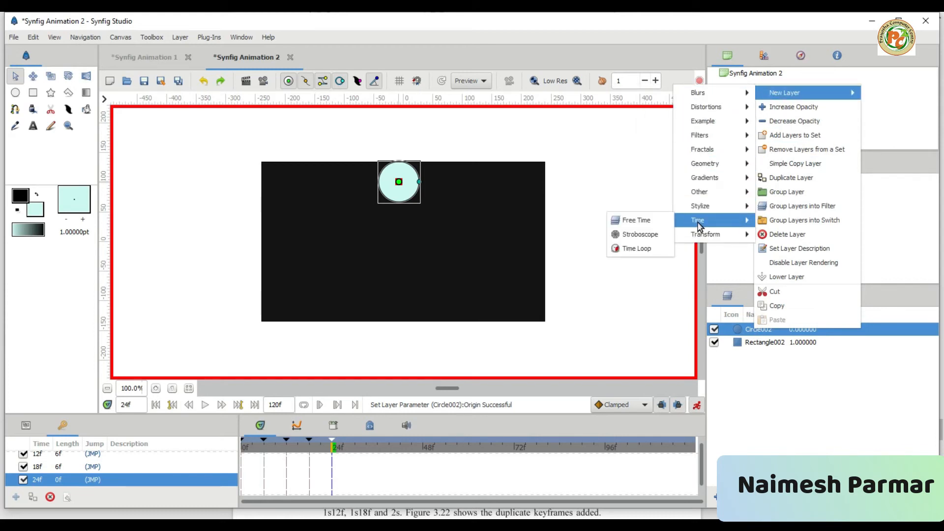
left_click(634, 249)
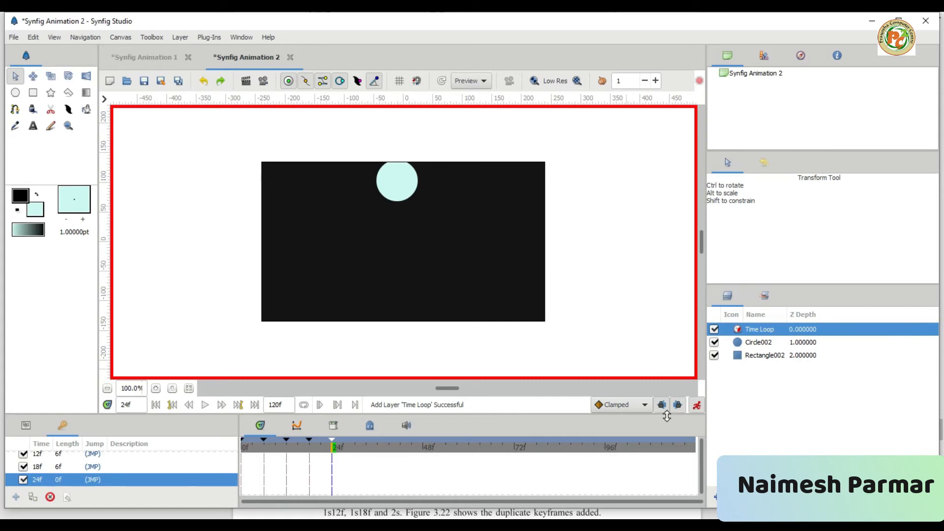
left_click(697, 405)
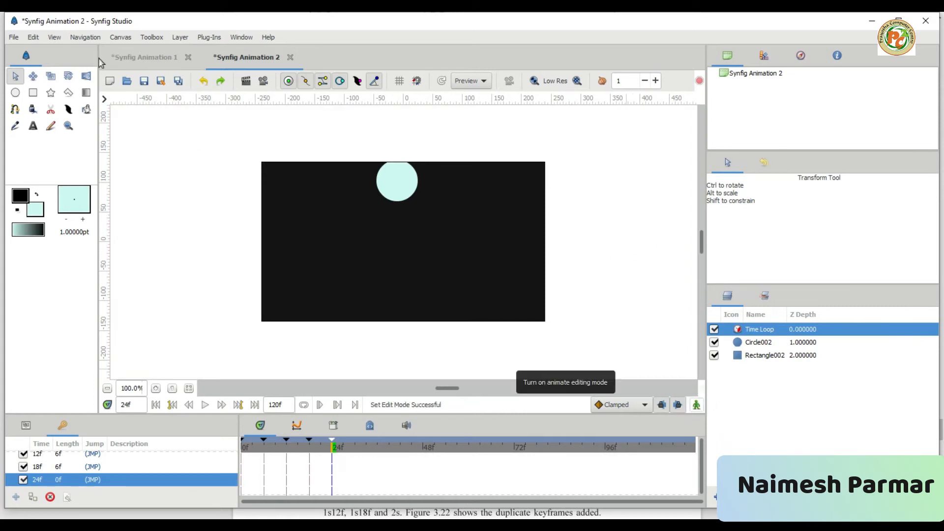
- Generate a preview of the bouncing circle with the default options, play it, and close the preview
left_click(104, 98)
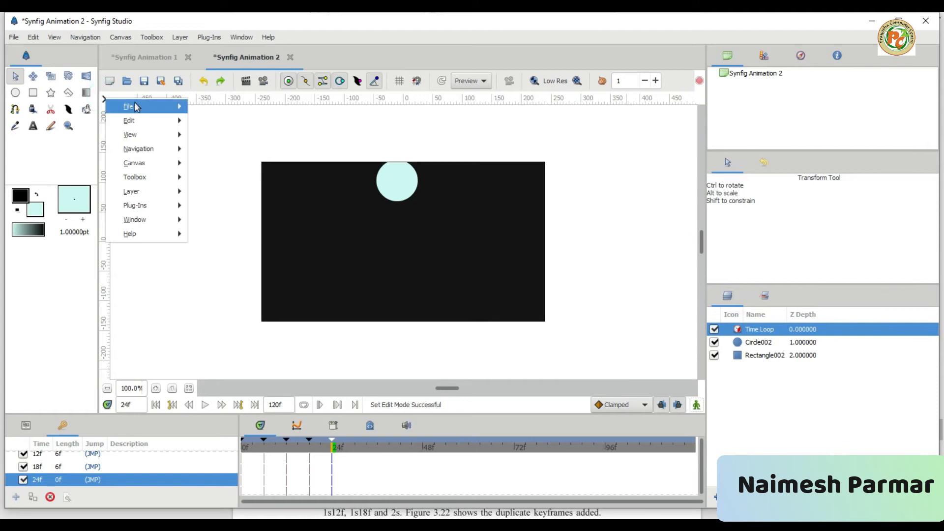
mouse_move(142, 106)
left_click(219, 221)
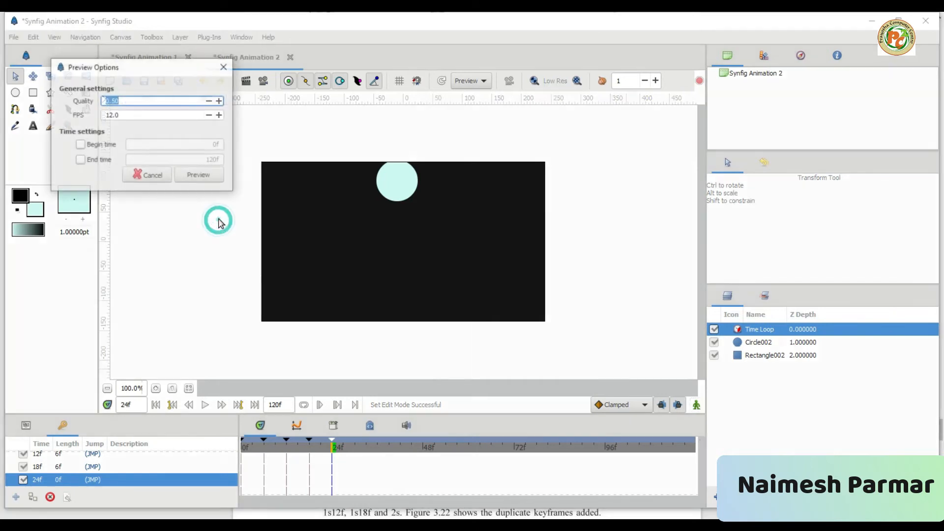
left_click(199, 175)
left_click(91, 377)
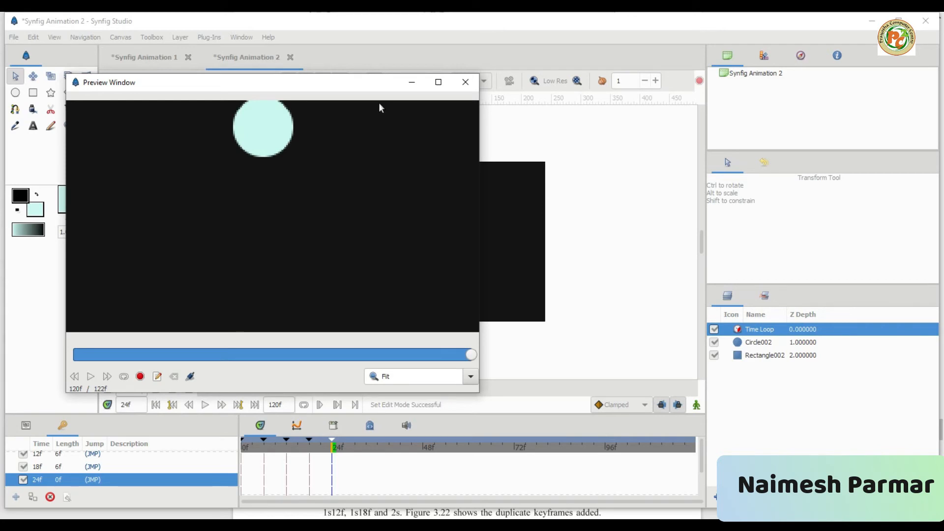
left_click(465, 84)
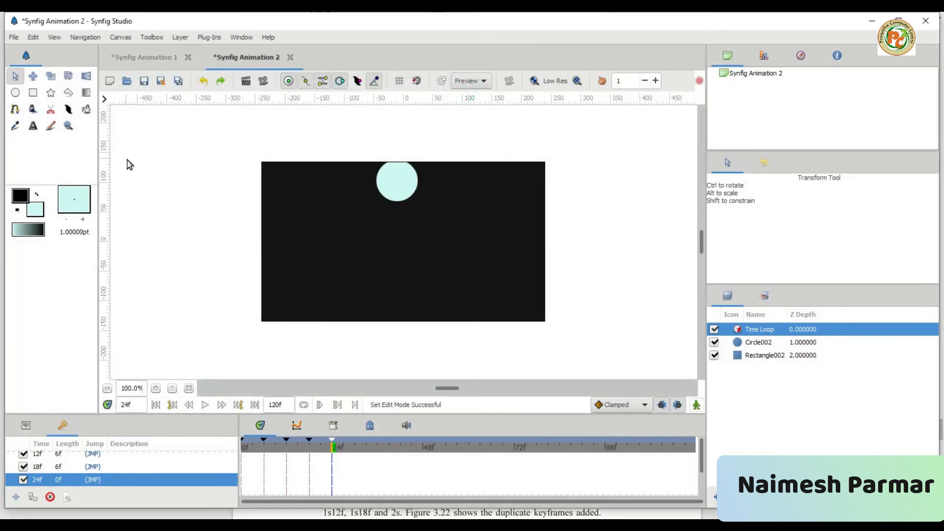
- Open the render settings for the animation and set the render target to gif
left_click(105, 100)
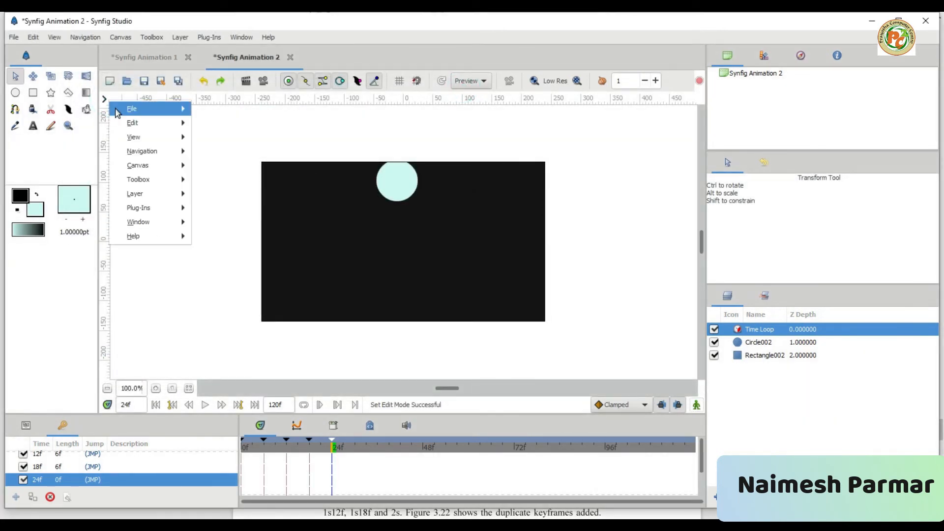
mouse_move(143, 108)
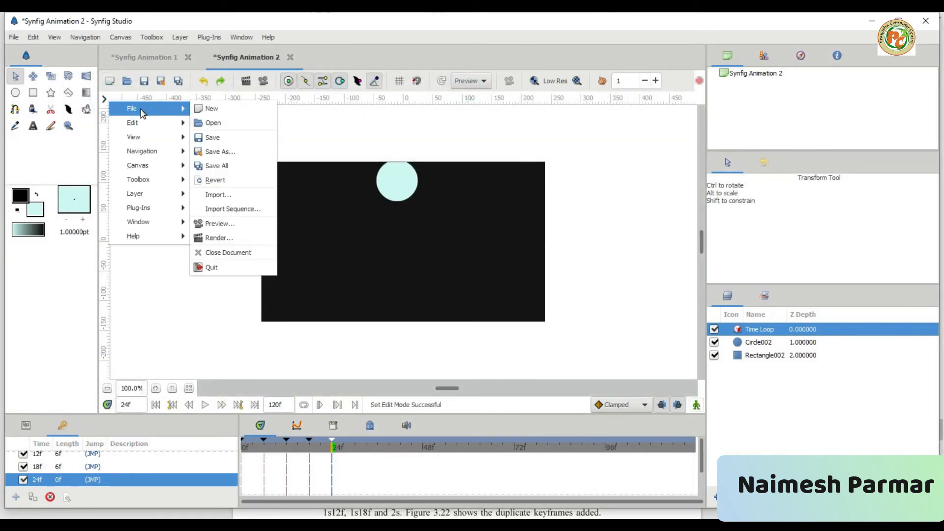
left_click(233, 238)
left_click(489, 166)
left_click(480, 182)
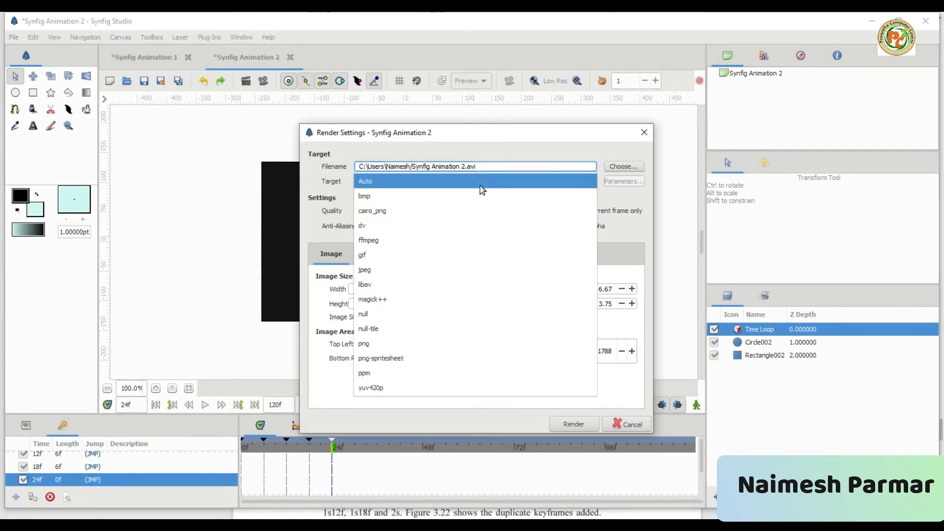
left_click(412, 254)
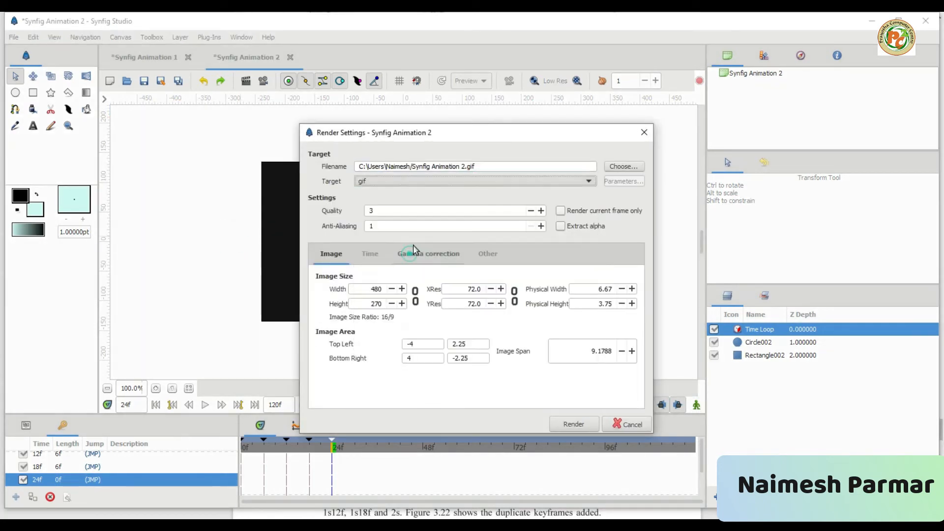
- Name the output file "Moving Circle four side_time loop.gif" and render the animation
left_click(459, 166)
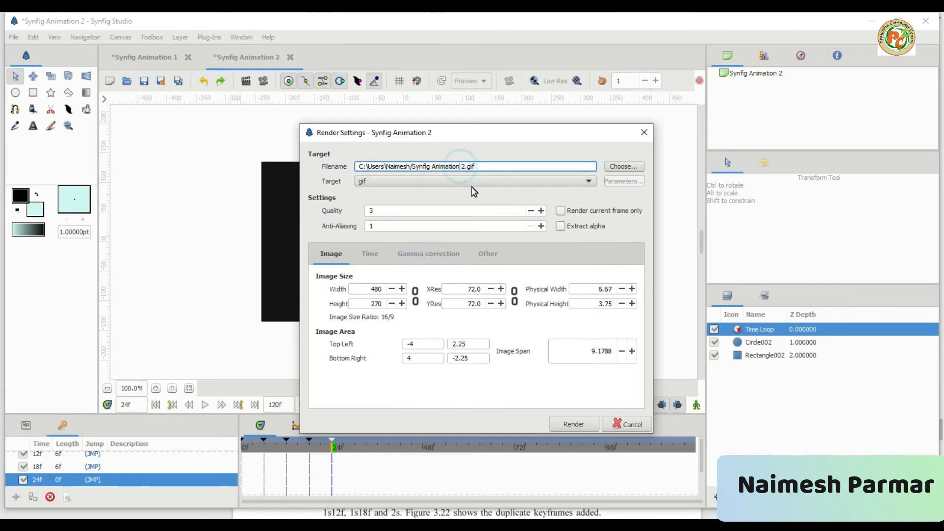
key("shift+Left")
key("shift+Left")
key("shift+Left")
key("shift+Left")
key("shift+Left")
key("shift+Left")
key("shift+Left")
key("shift+Left")
key("shift+Left")
key("shift+Left")
key("shift+Left")
key("shift+Left")
key("shift+Left")
key("shift+Left")
type("Moving Circle four side")
key("BackSpace")
type("_")
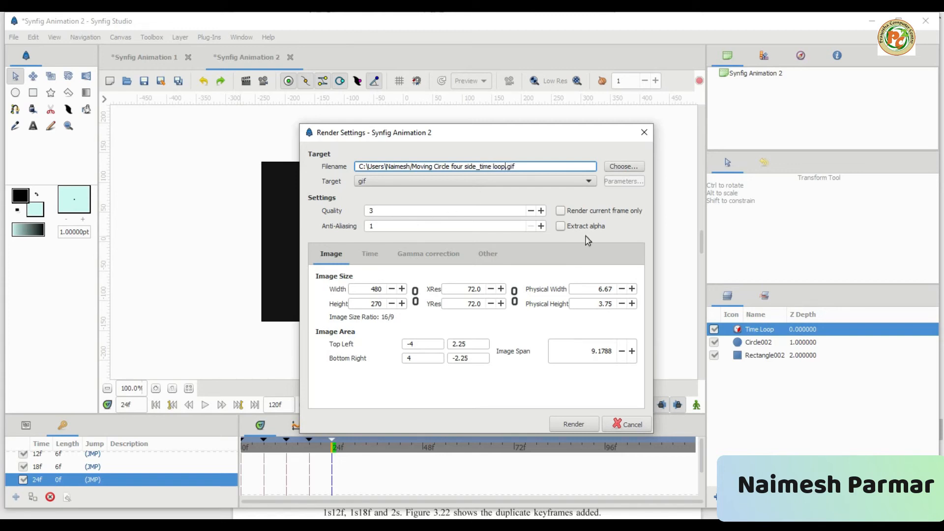
left_click(570, 424)
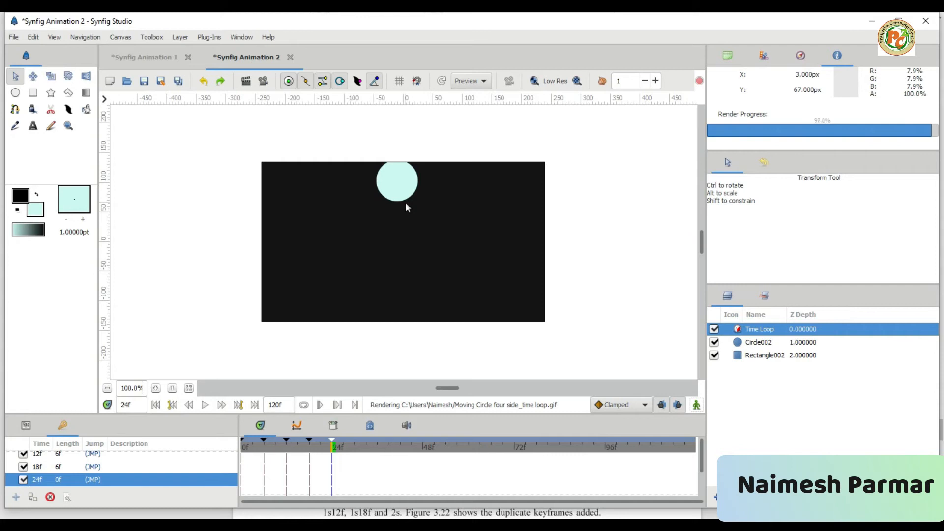
- Check the desktop for the rendered GIF and return to Synfig Studio
left_click(871, 21)
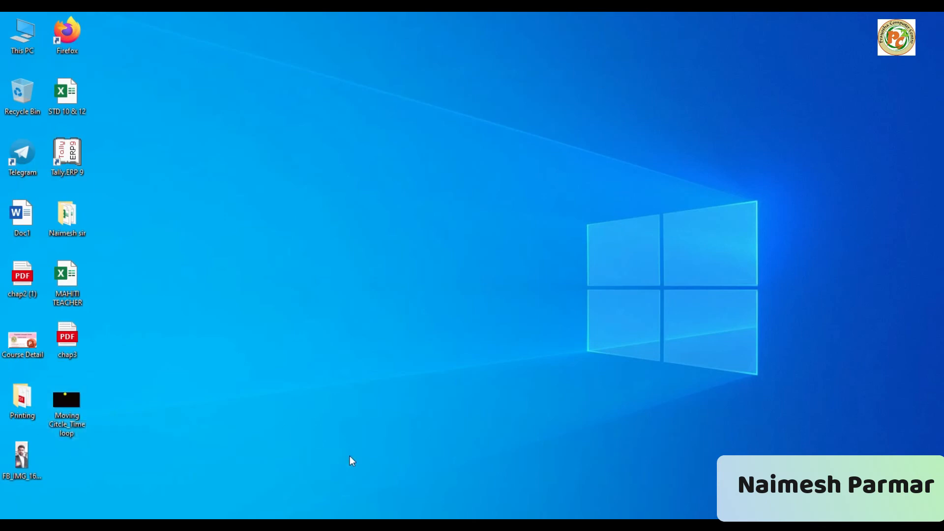
key("alt+Tab")
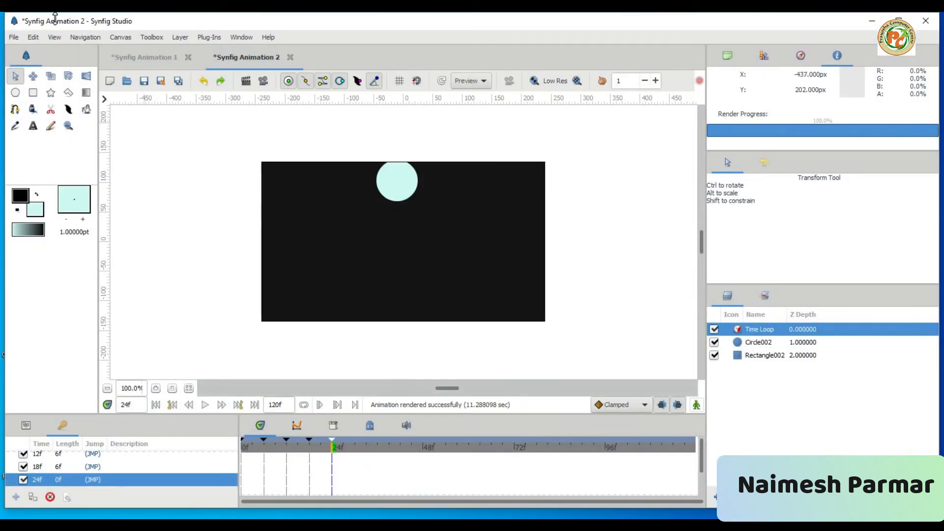
- Set the render output location to the Desktop, keeping the file name "Moving Circle four side_time loop.gif", and render the animation again
left_click(104, 98)
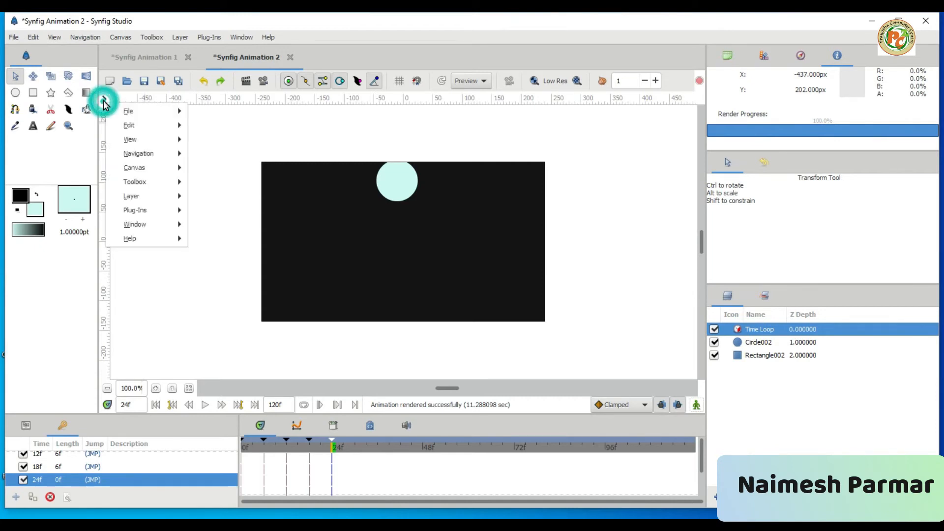
mouse_move(165, 120)
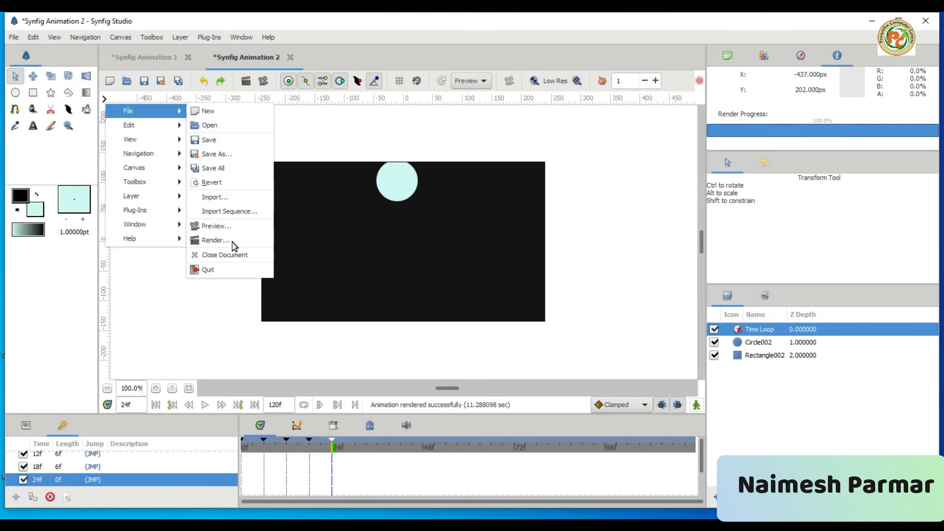
left_click(216, 240)
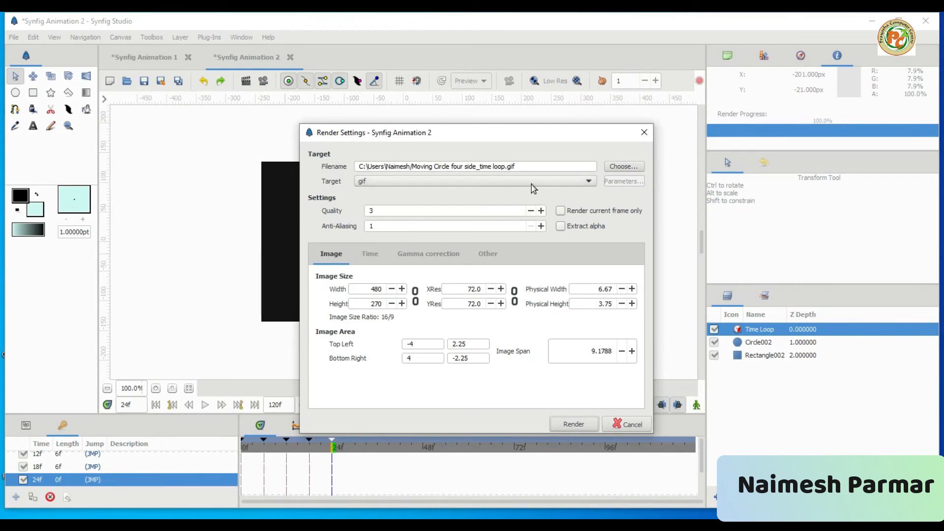
left_click(633, 167)
left_click(261, 144)
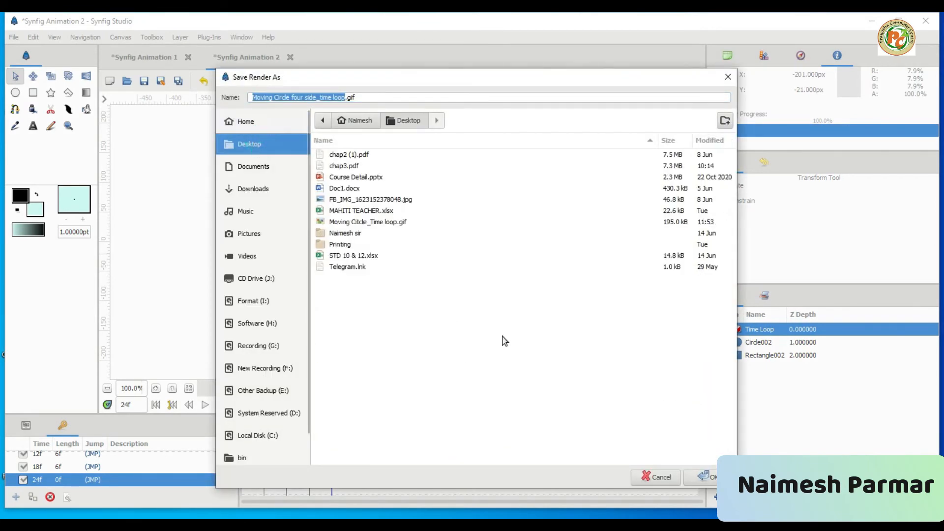
left_click(704, 477)
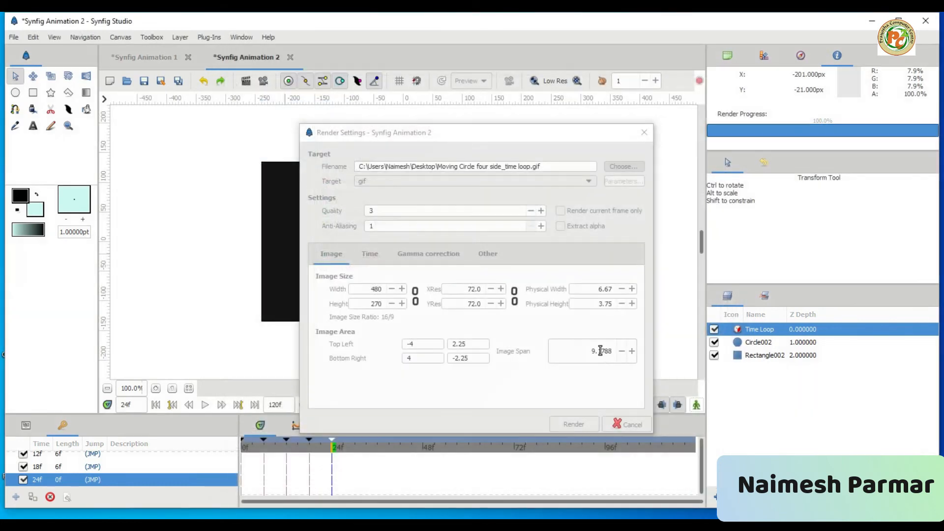
left_click(574, 424)
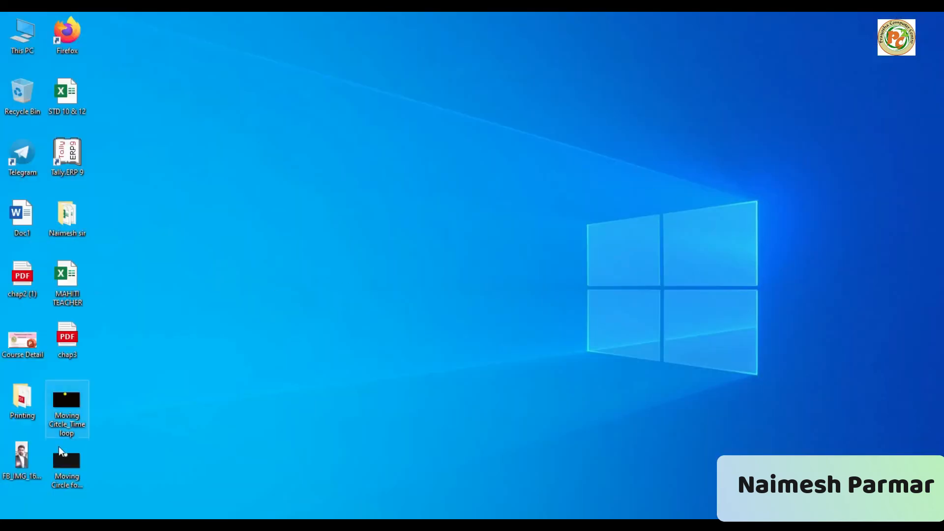
- View the "Moving Circle four side_time loop" GIF from the desktop in Internet Explorer, dismissing the Edge download page and enabling the Skype add-on, and close the browser
left_click(61, 460)
right_click(61, 460)
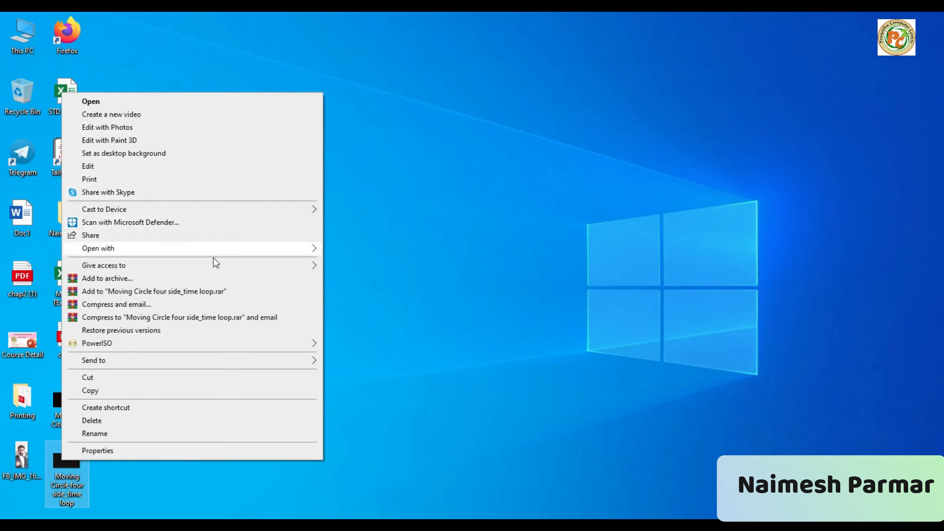
mouse_move(257, 251)
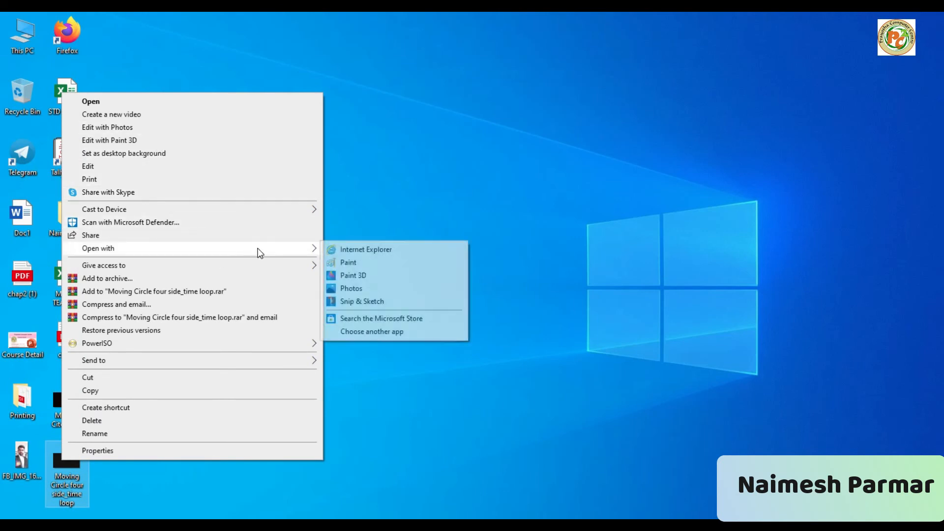
left_click(362, 251)
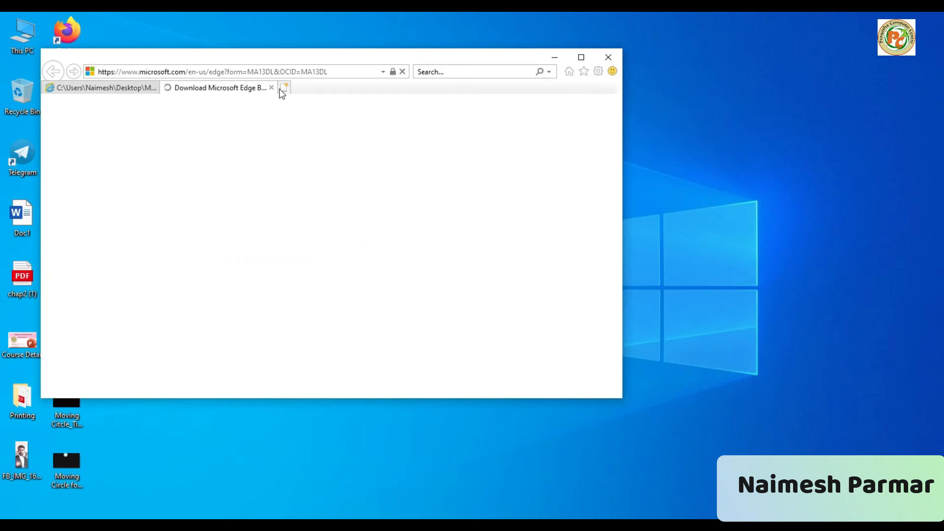
left_click(271, 88)
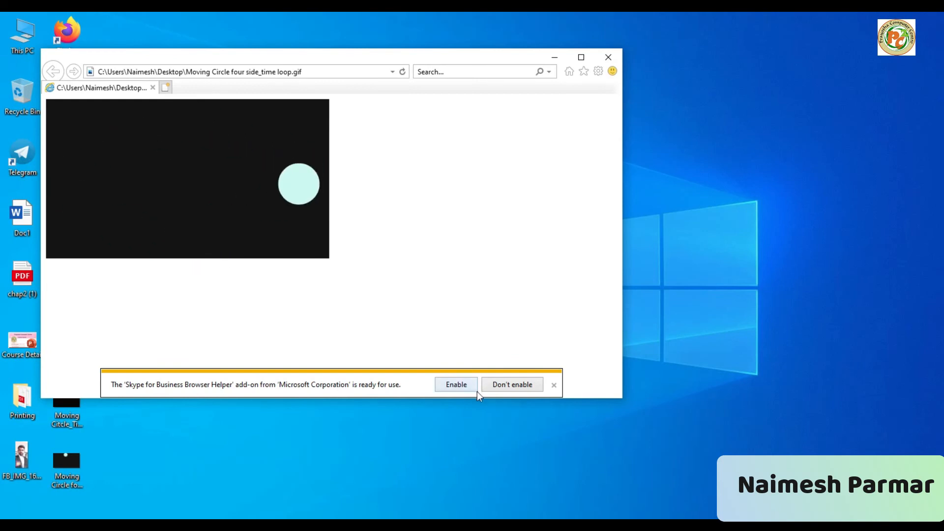
left_click(462, 385)
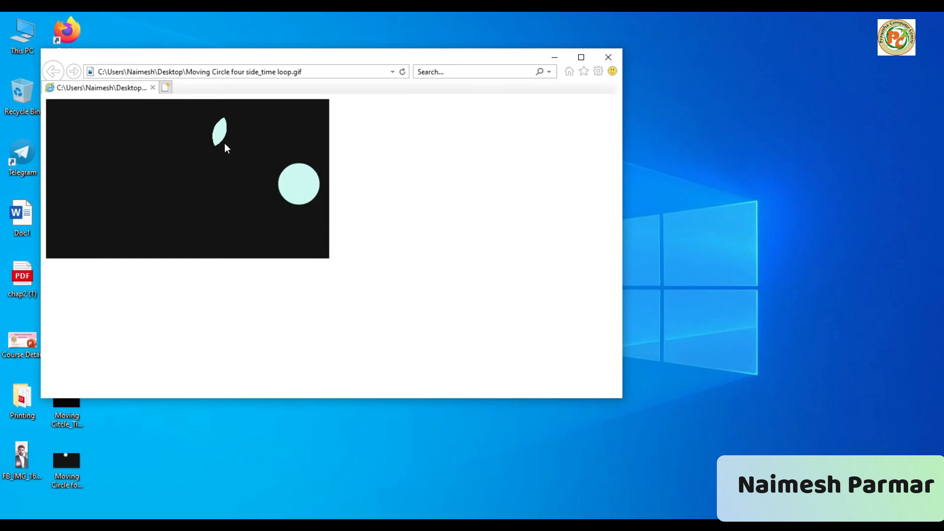
left_click(609, 58)
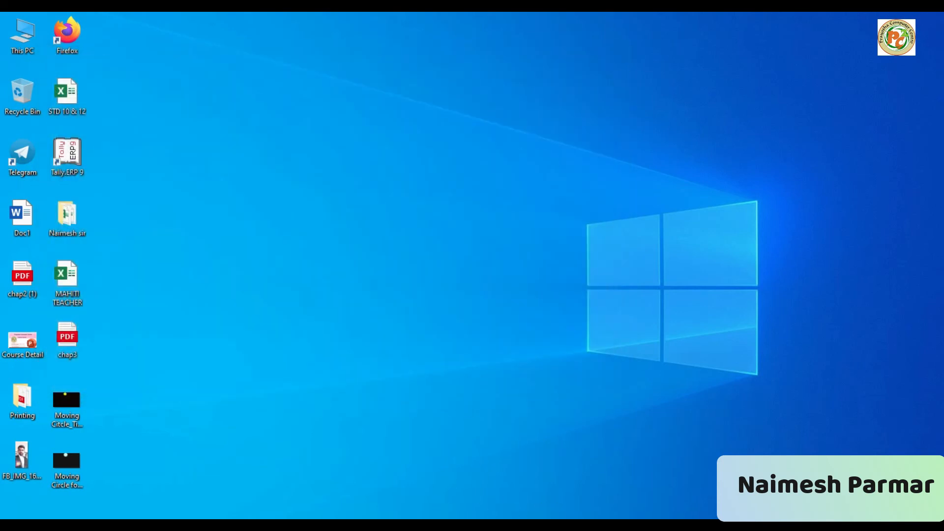
- Return to Synfig Studio, switch to the textbook PDF, and review the pages from the time loop section to the chapter summary
left_click(634, 526)
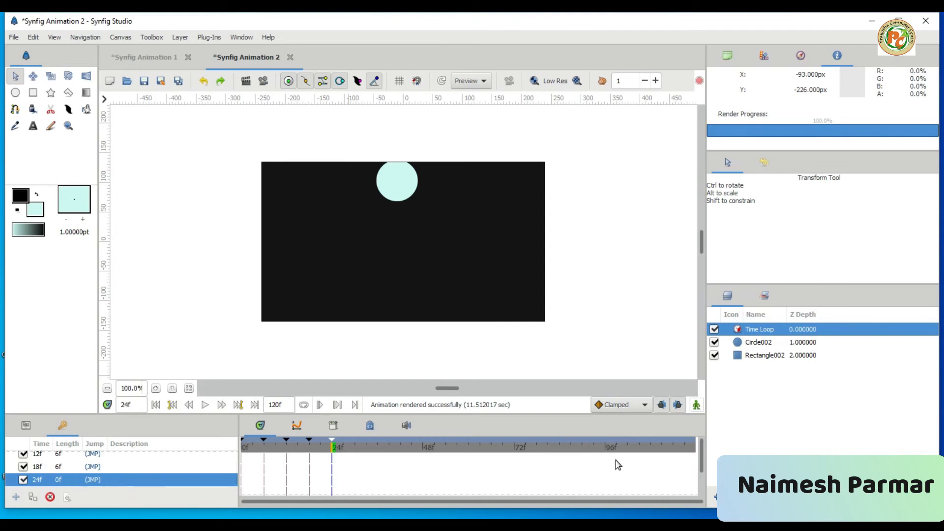
key("alt+Tab")
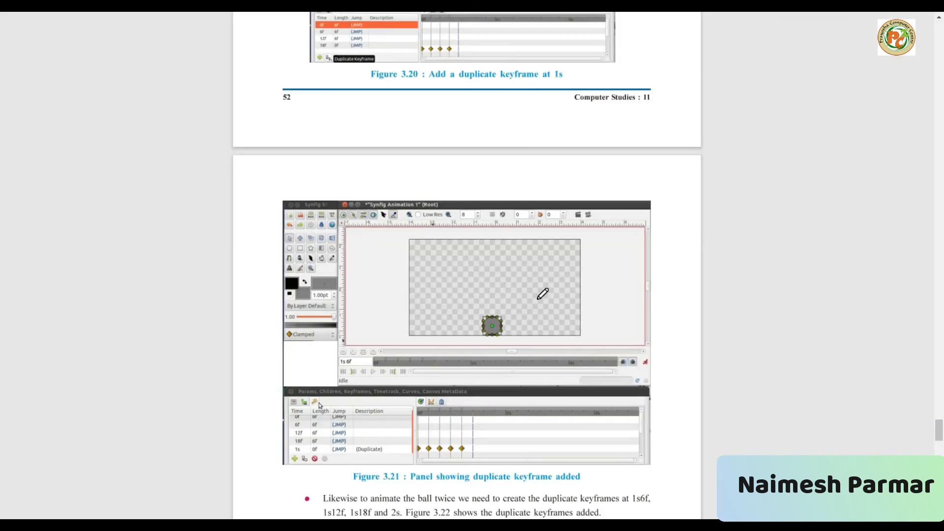
scroll(542, 294, "down", 7)
scroll(542, 294, "down", 10)
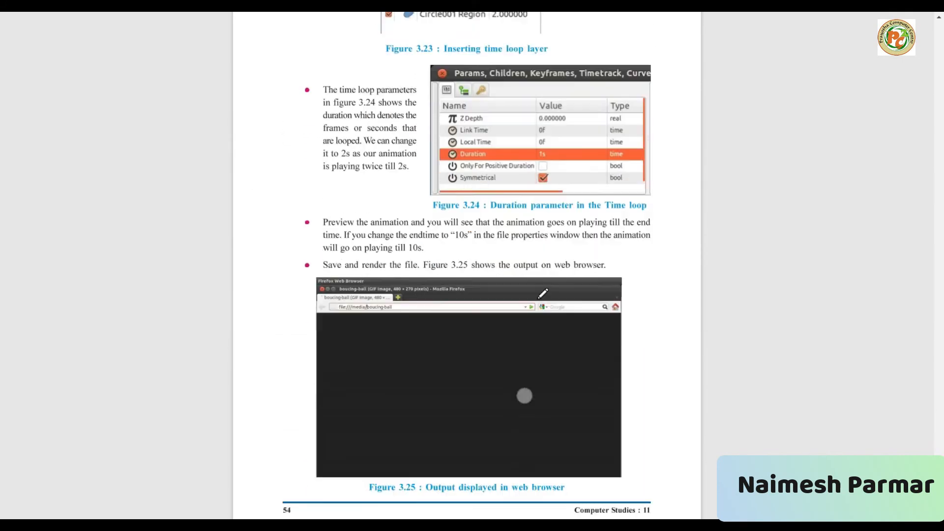
scroll(542, 294, "down", 5)
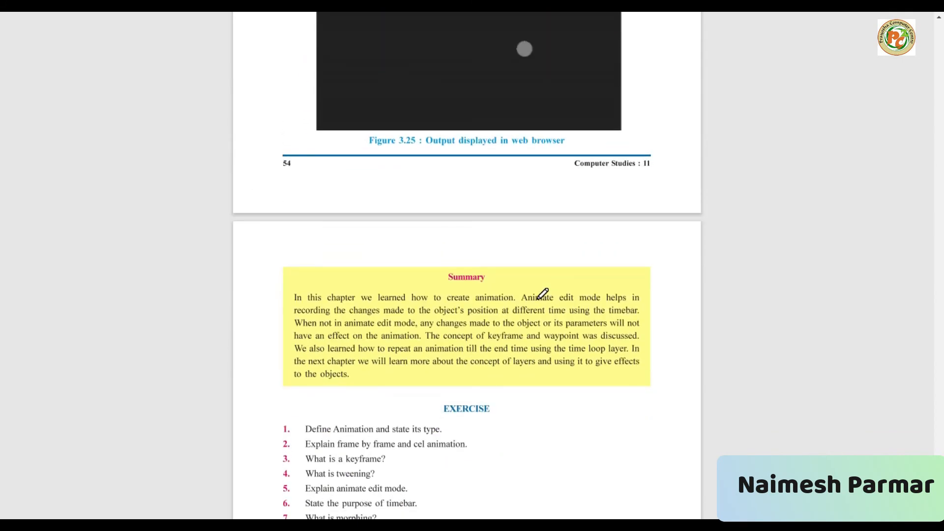